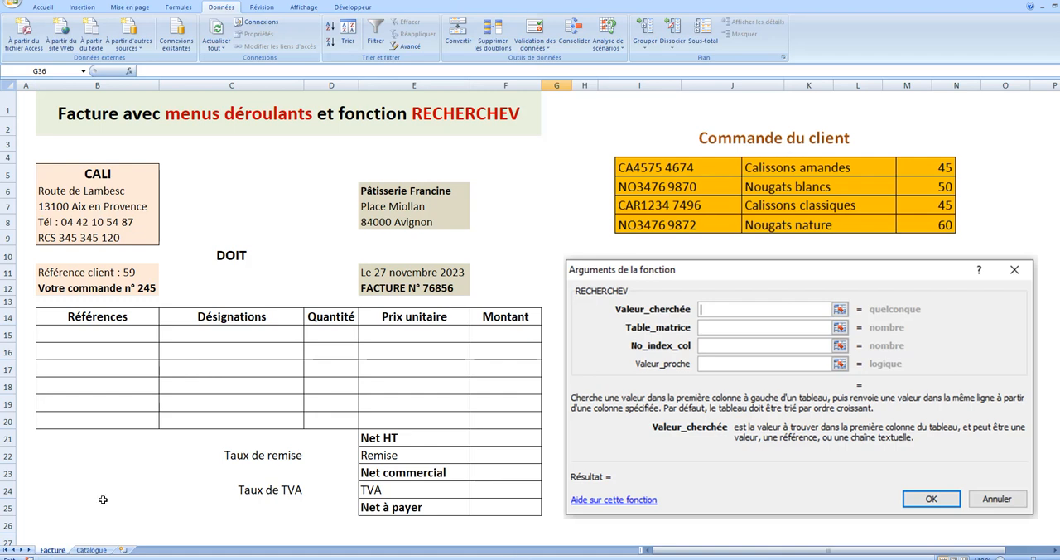
- View the references, designations and unit prices on the Catalogue sheet
{"action": "left_click", "coordinate": [92, 550]}
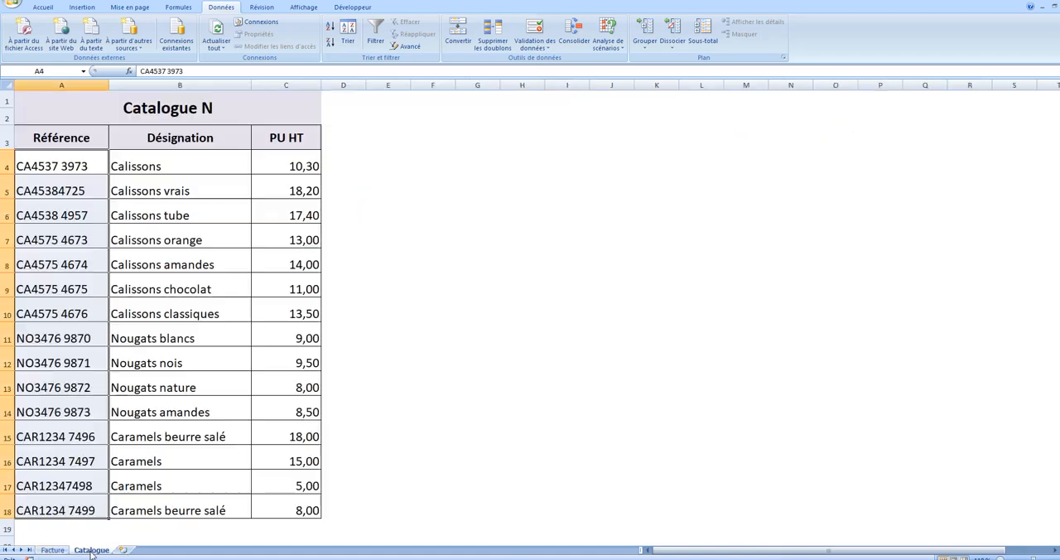
{"action": "left_click", "coordinate": [516, 476]}
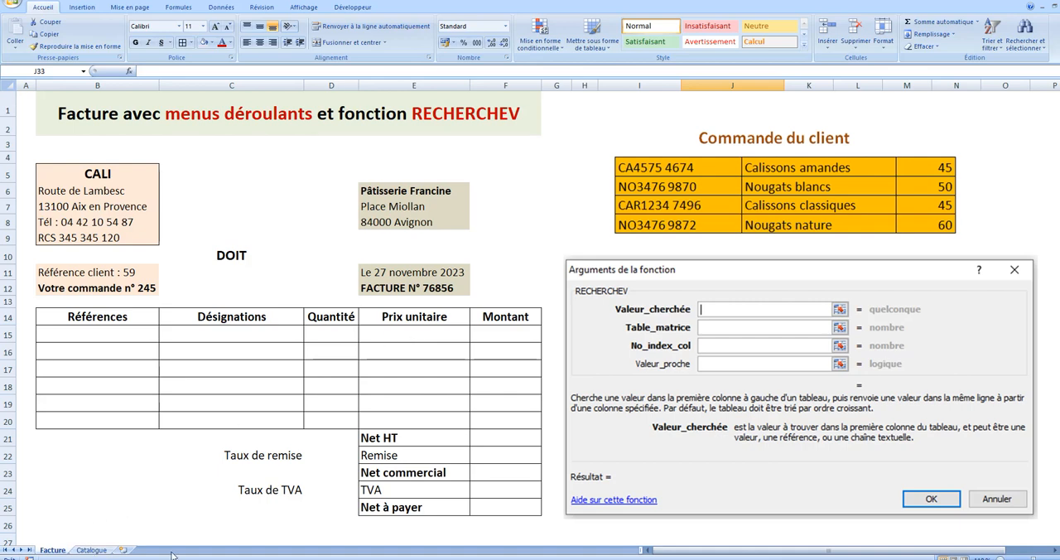
- Insert a RECHERCHEV function in cell C15 of the Facture sheet with b15 as the Valeur_cherchée
{"action": "left_click", "coordinate": [241, 334]}
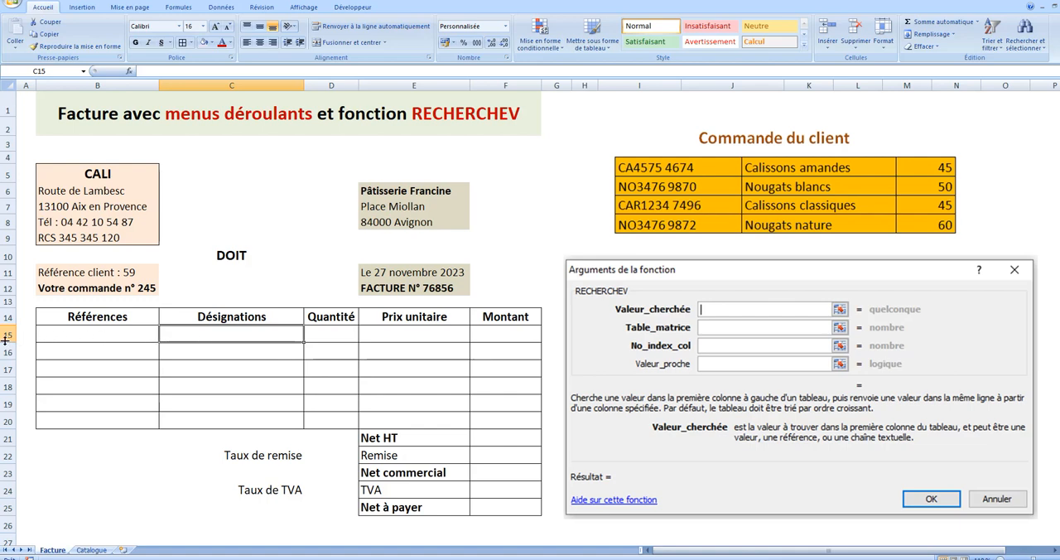
{"action": "left_click", "coordinate": [180, 8]}
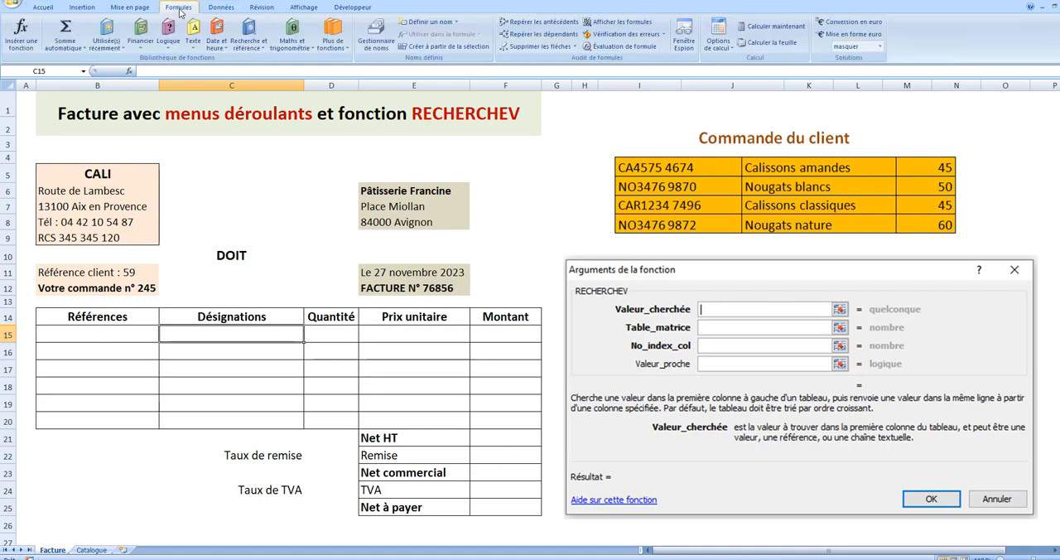
{"action": "left_click", "coordinate": [259, 53]}
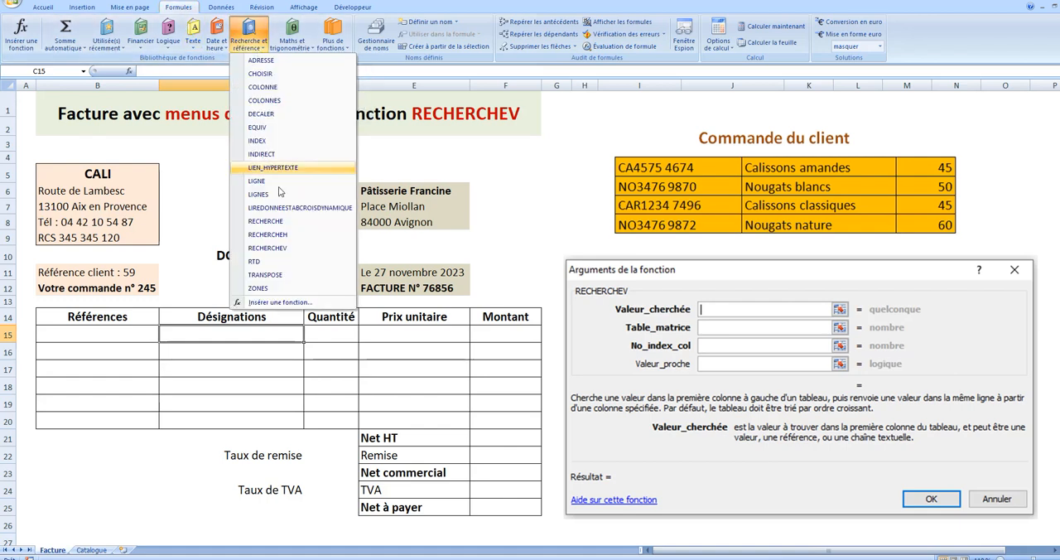
{"action": "left_click", "coordinate": [272, 251]}
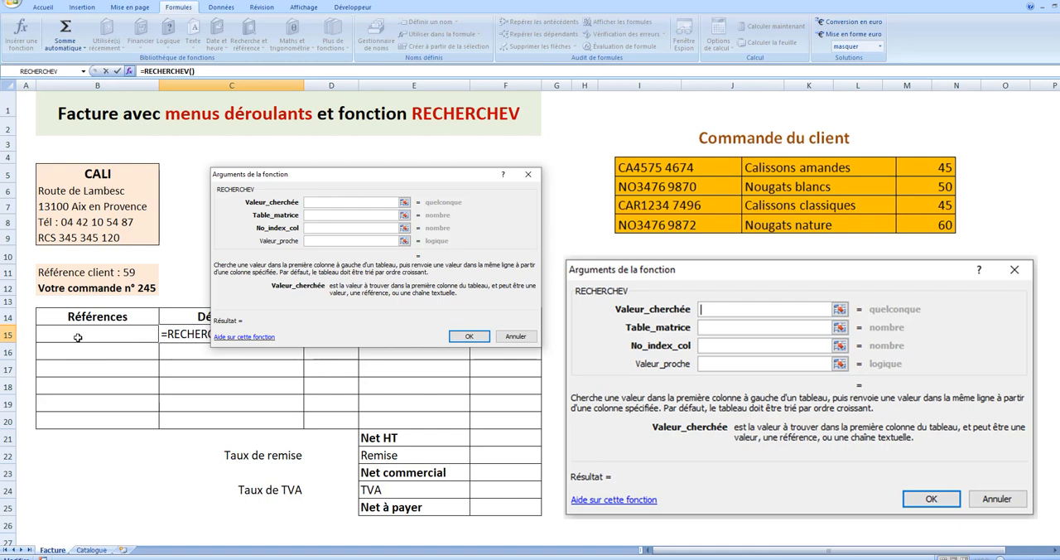
{"action": "type", "text": "b15"}
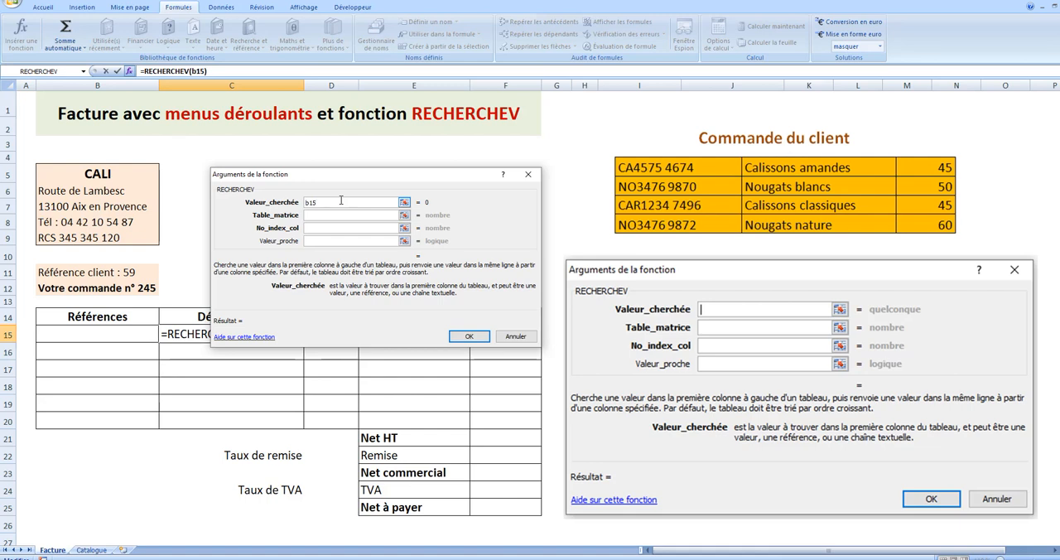
- Complete the C15 lookup with Catalogue!A4:C18 as the Table_matrice and 2 as the No_index_col
{"action": "left_click", "coordinate": [404, 215]}
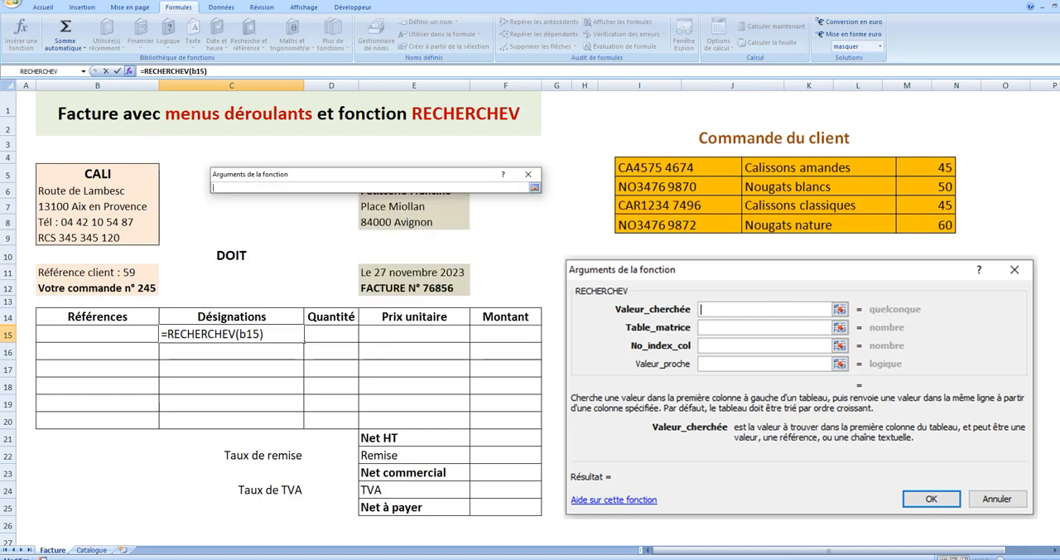
{"action": "left_click", "coordinate": [91, 549]}
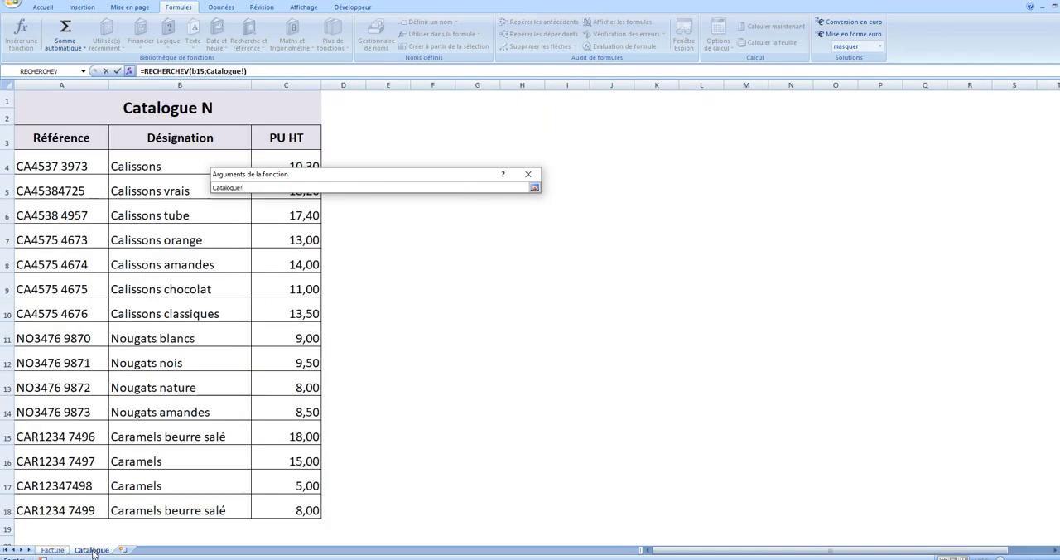
{"action": "left_click_drag", "start_coordinate": [25, 163], "coordinate": [314, 507]}
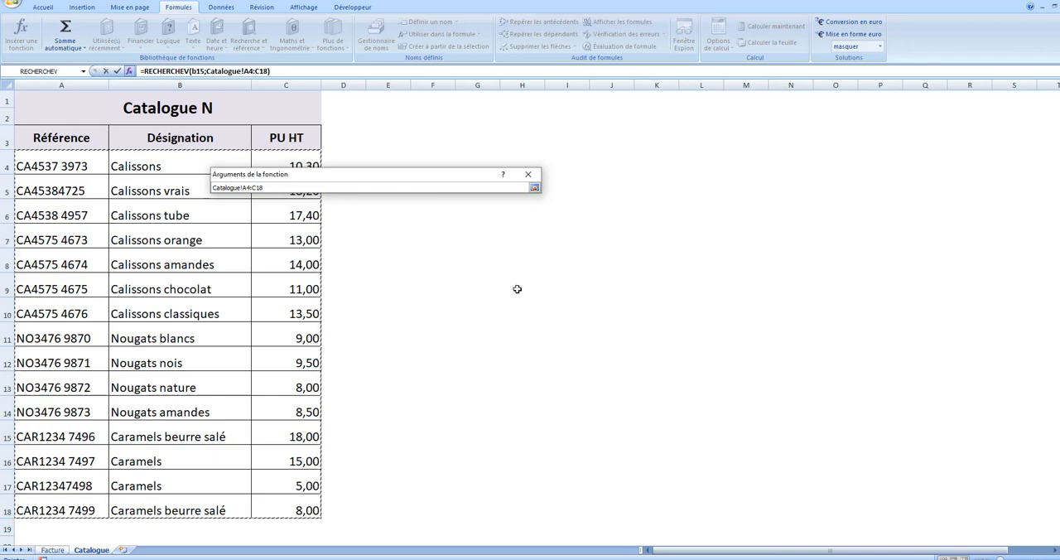
{"action": "key", "text": "Return"}
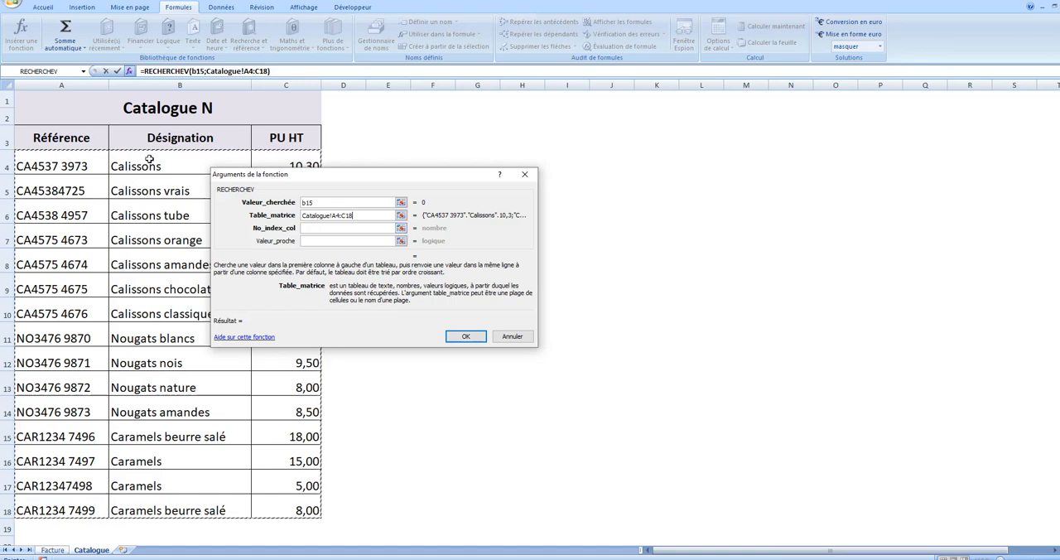
{"action": "left_click", "coordinate": [311, 228]}
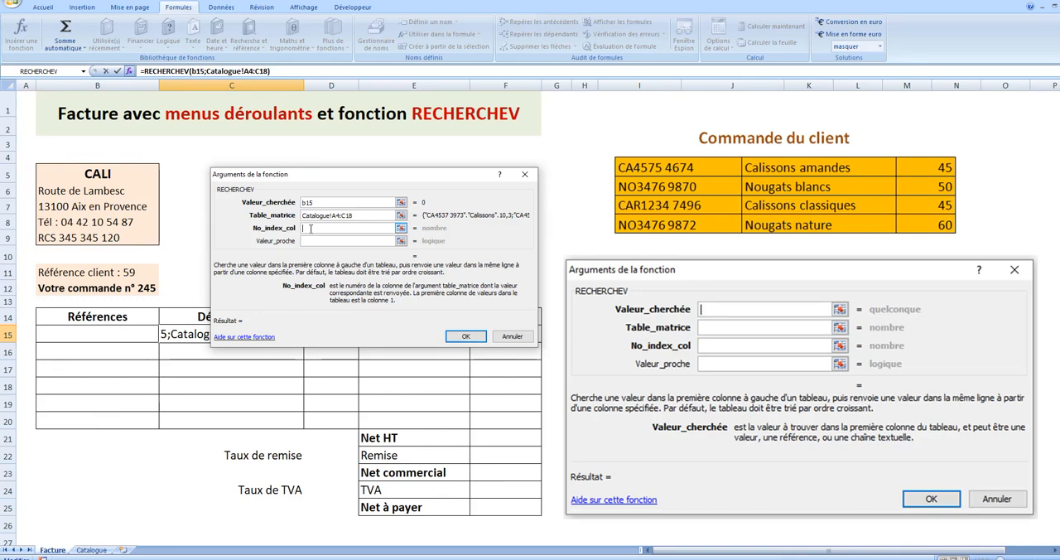
{"action": "type", "text": "2"}
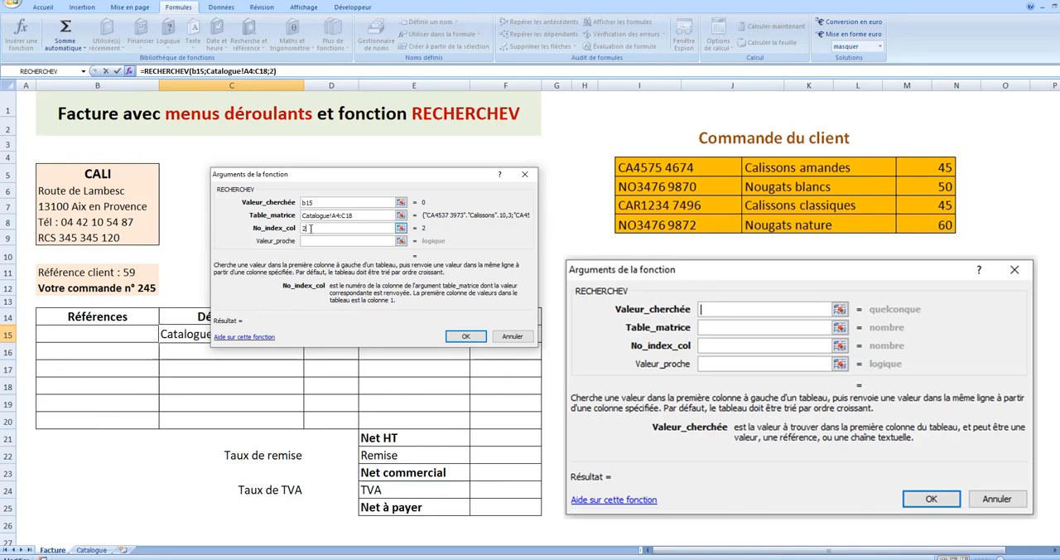
{"action": "left_click", "coordinate": [465, 337]}
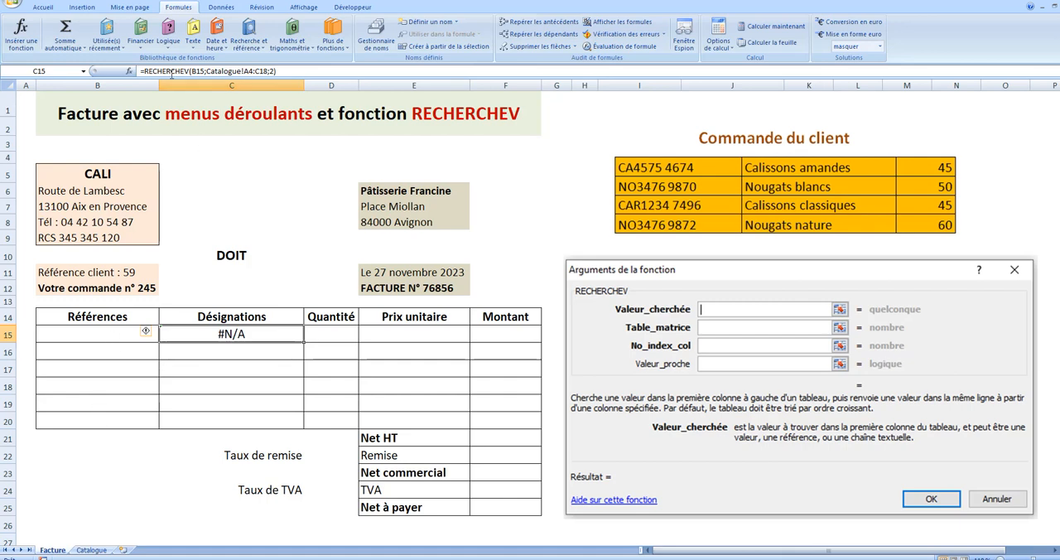
- Wrap C15's lookup in SI(B15=0;"";…) to leave it blank without a reference, and fill the formula down to C20
{"action": "left_click", "coordinate": [142, 71]}
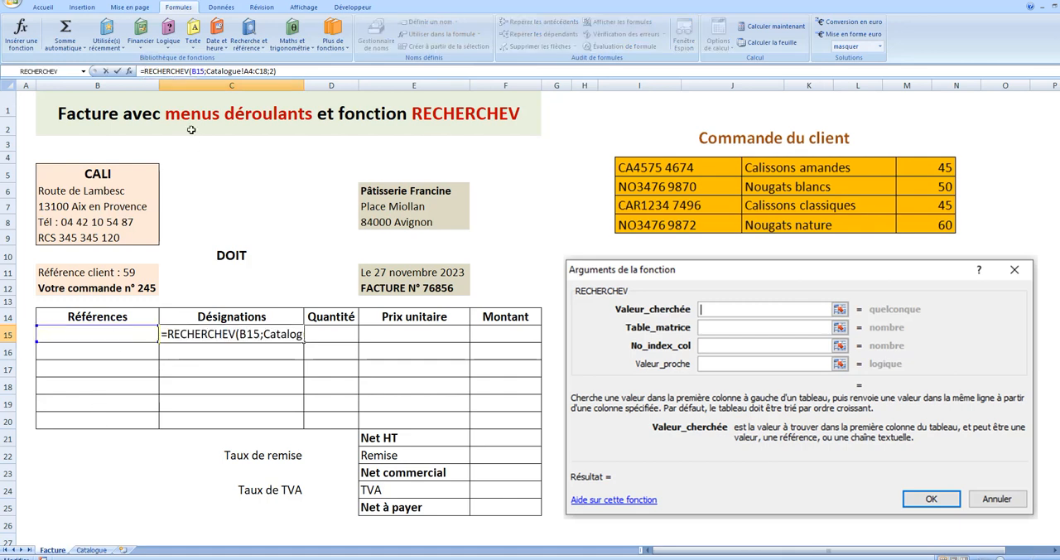
{"action": "type", "text": "si(b15"}
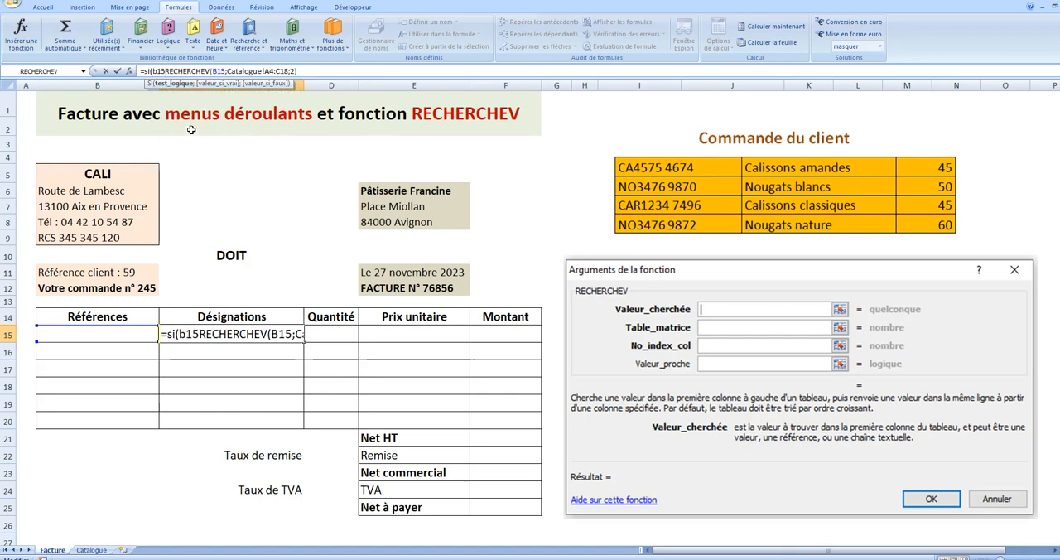
{"action": "type", "text": "="}
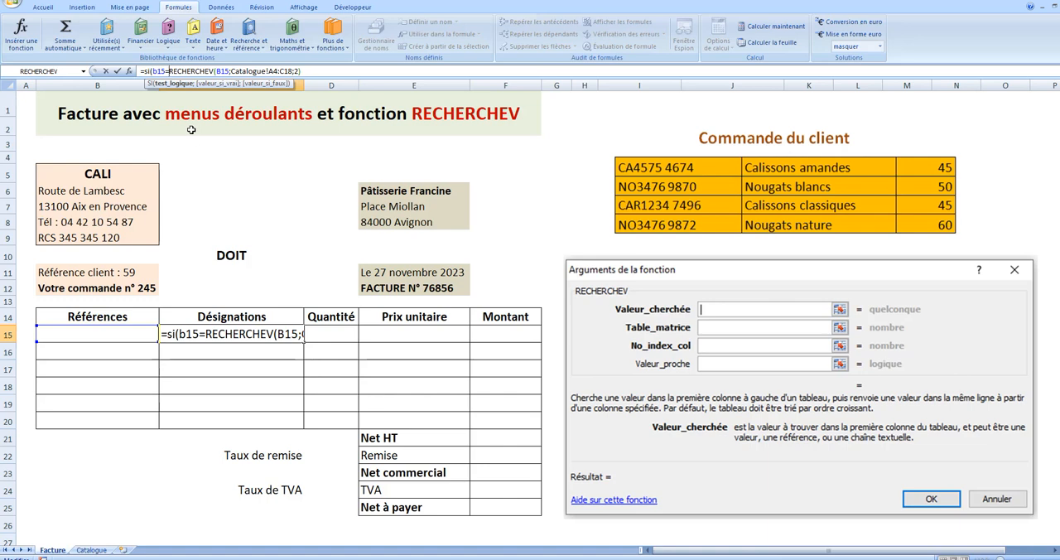
{"action": "type", "text": "0"}
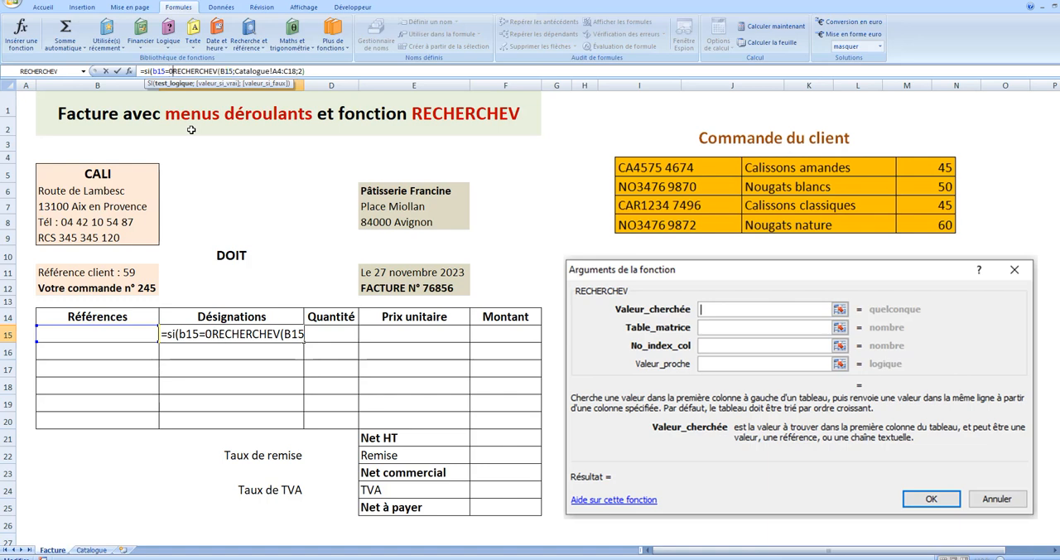
{"action": "type", "text": ";"}
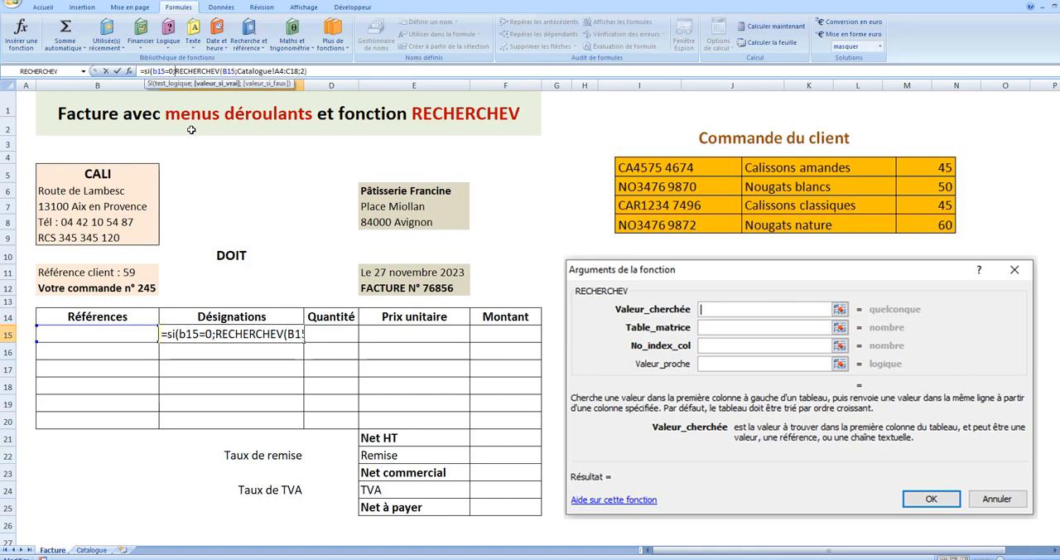
{"action": "type", "text": "\"\""}
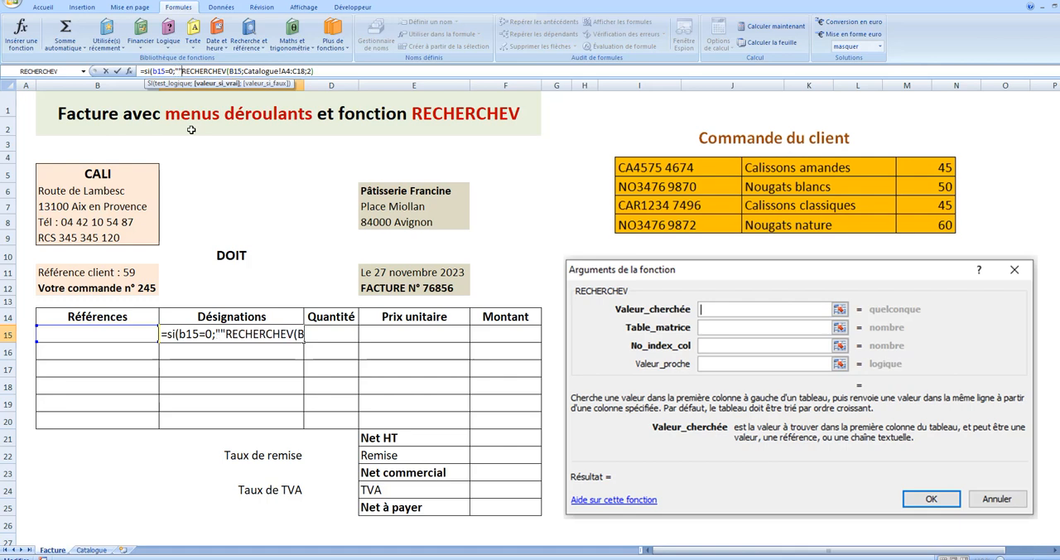
{"action": "type", "text": ";"}
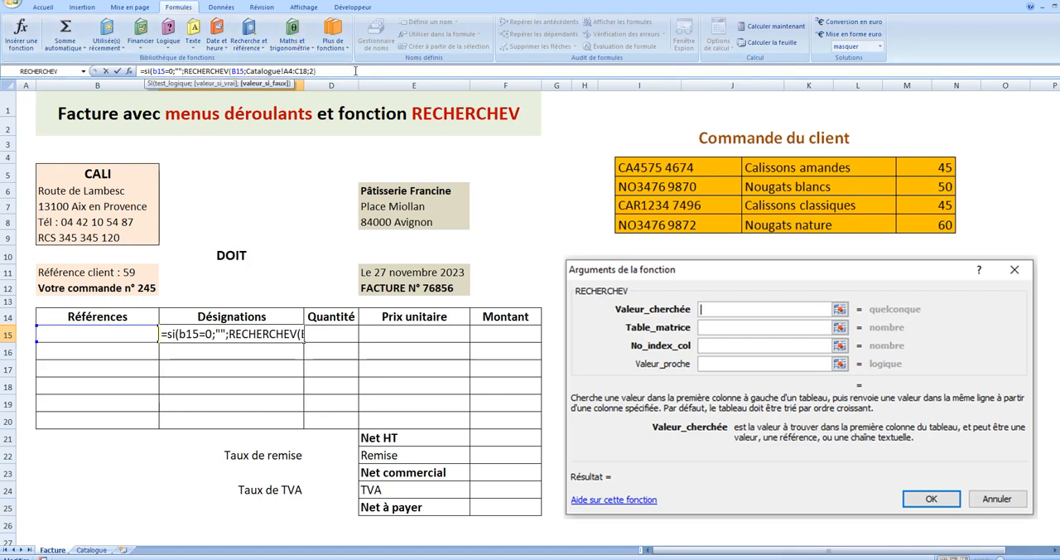
{"action": "key", "text": "Return"}
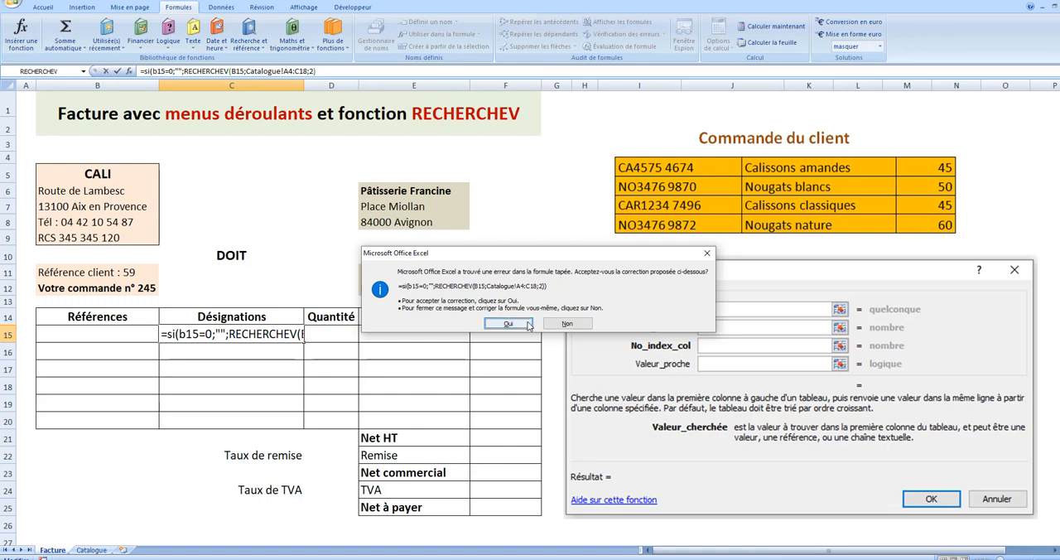
{"action": "left_click", "coordinate": [527, 324]}
{"action": "left_click_drag", "start_coordinate": [306, 342], "coordinate": [307, 429]}
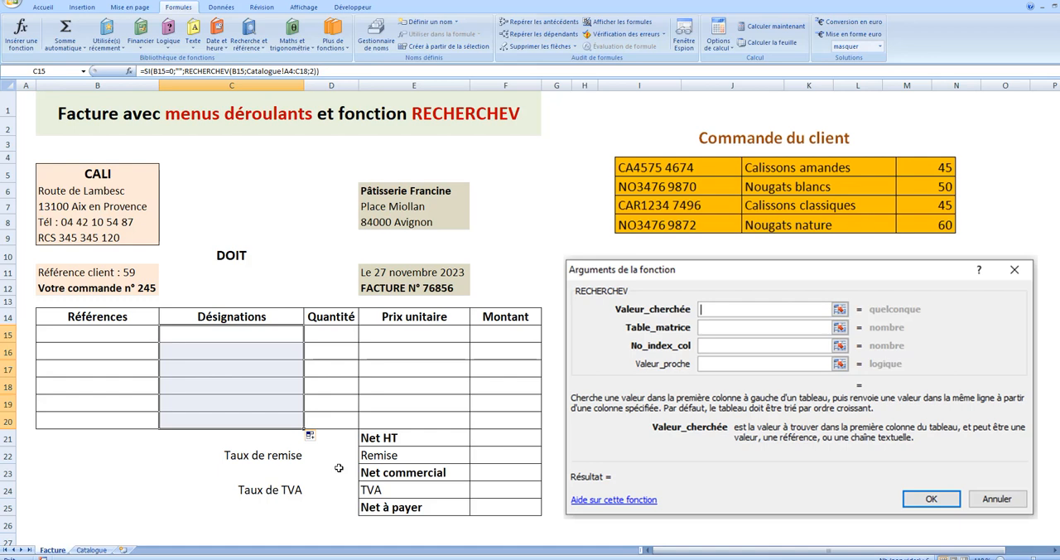
- Insert a RECHERCHEV function in the first Prix unitaire cell, E15, with b15 as the Valeur_cherchée
{"action": "left_click", "coordinate": [414, 333]}
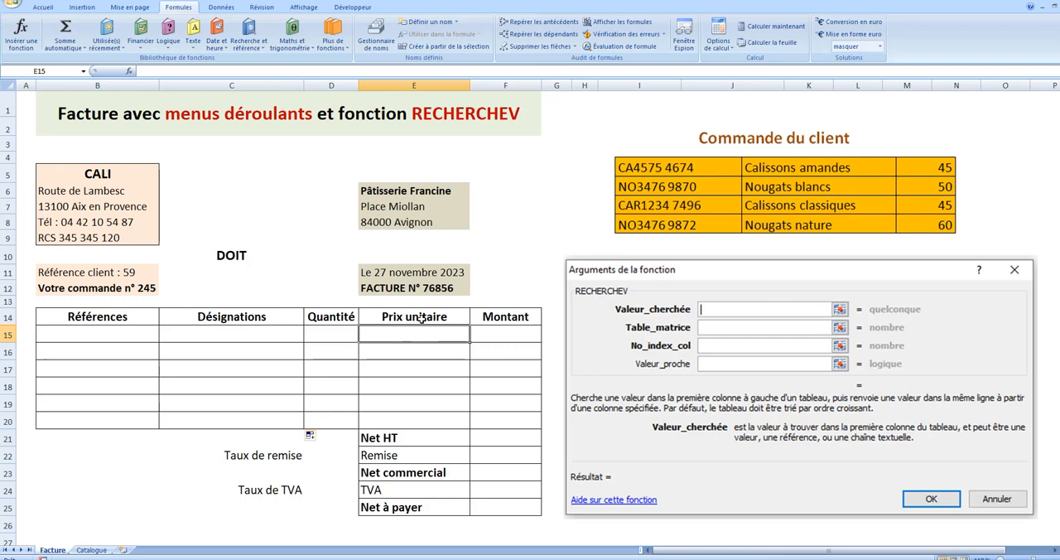
{"action": "left_click", "coordinate": [262, 51]}
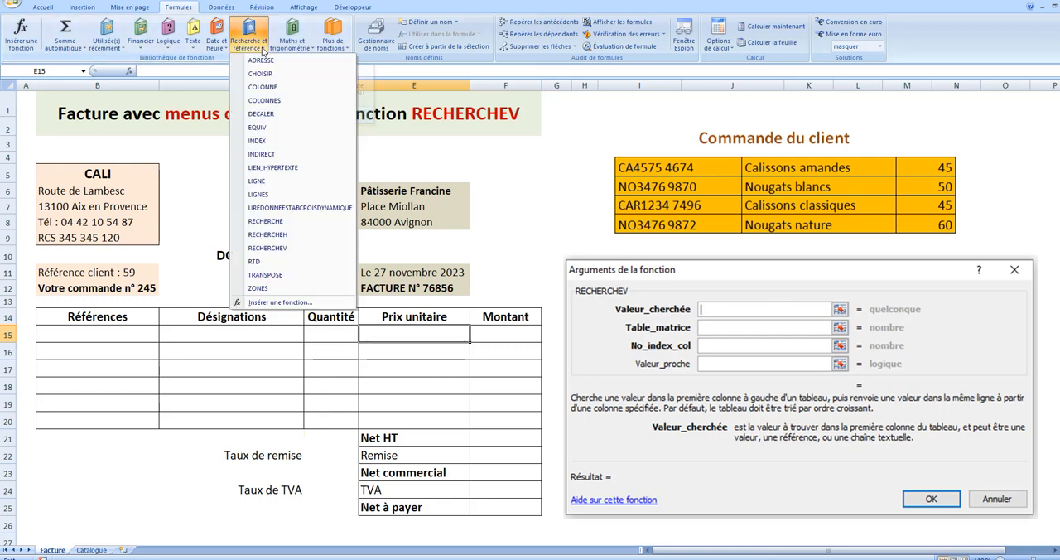
{"action": "left_click", "coordinate": [282, 249]}
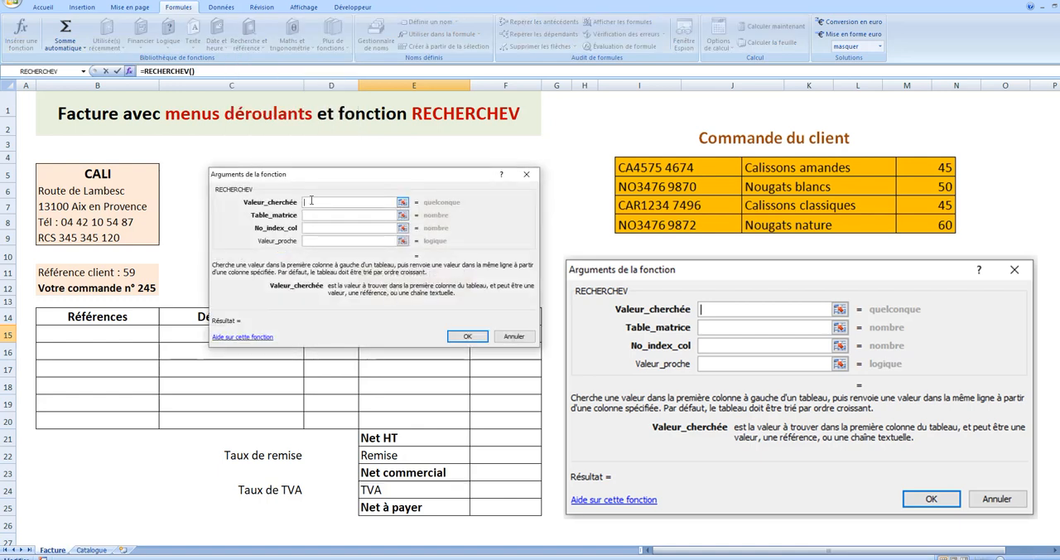
{"action": "type", "text": "b15"}
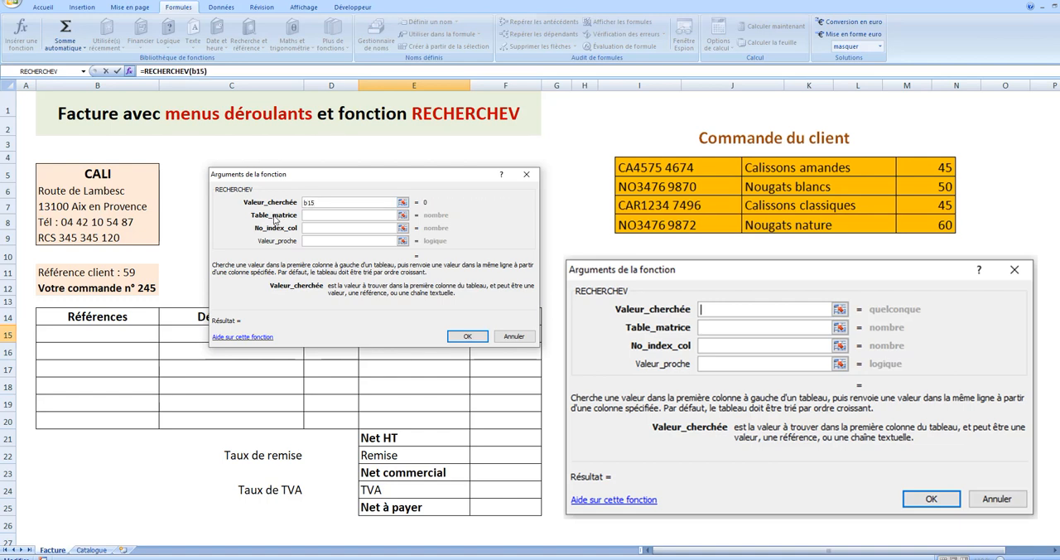
- Complete the E15 lookup with Catalogue!A4:C18 as the Table_matrice and 3 as the No_index_col
{"action": "left_click", "coordinate": [396, 215]}
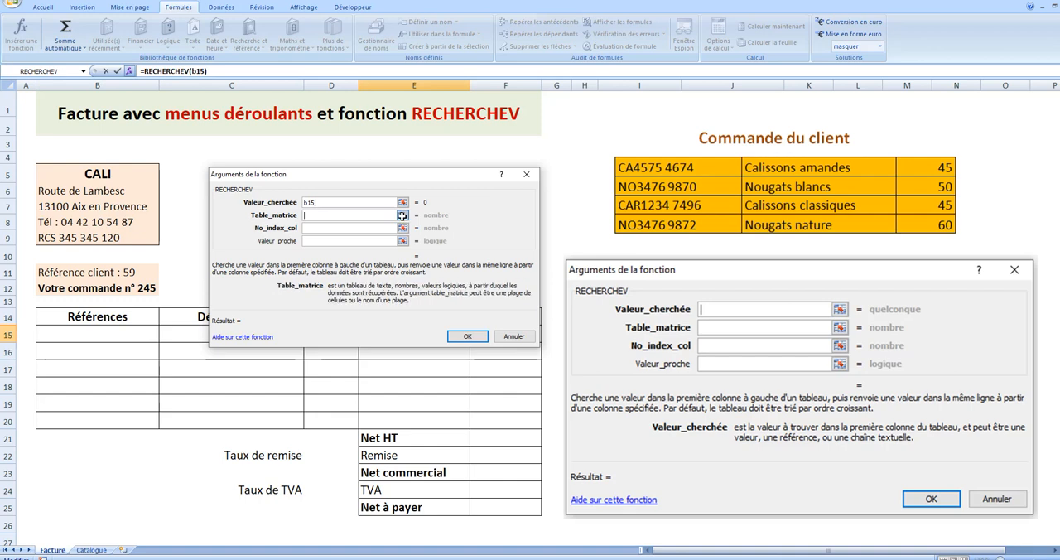
{"action": "left_click", "coordinate": [402, 215]}
{"action": "left_click", "coordinate": [104, 550]}
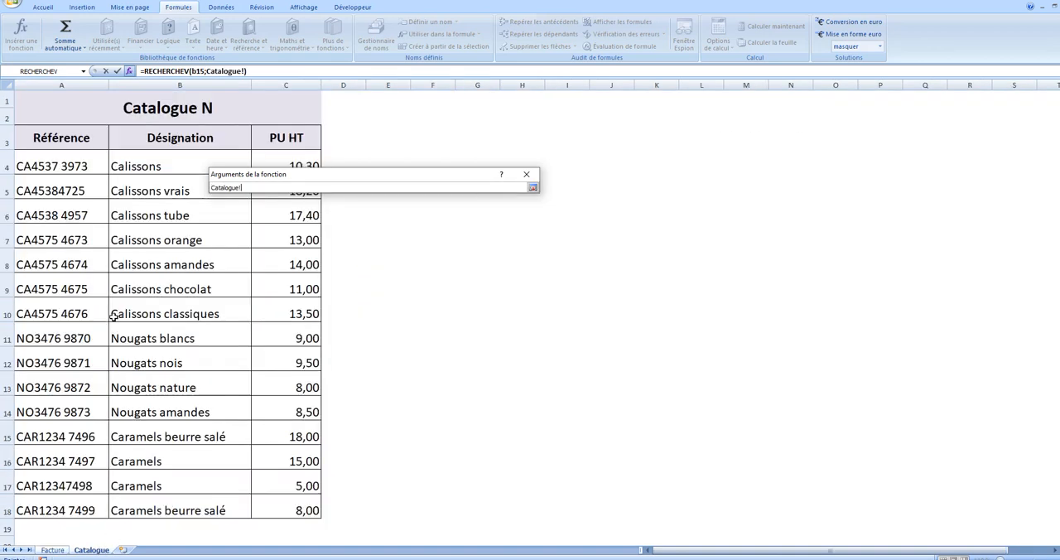
{"action": "left_click_drag", "start_coordinate": [33, 162], "coordinate": [311, 506]}
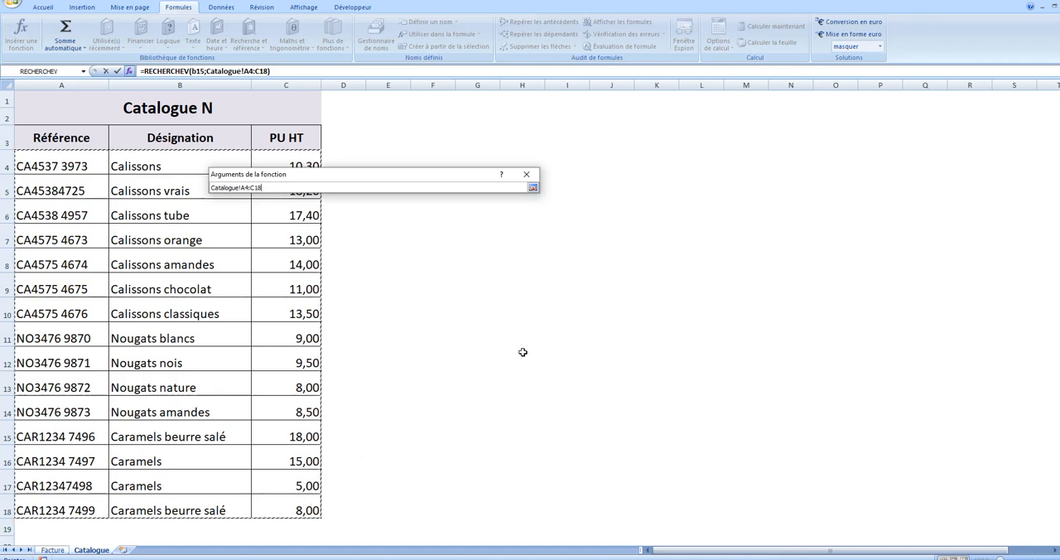
{"action": "key", "text": "Return"}
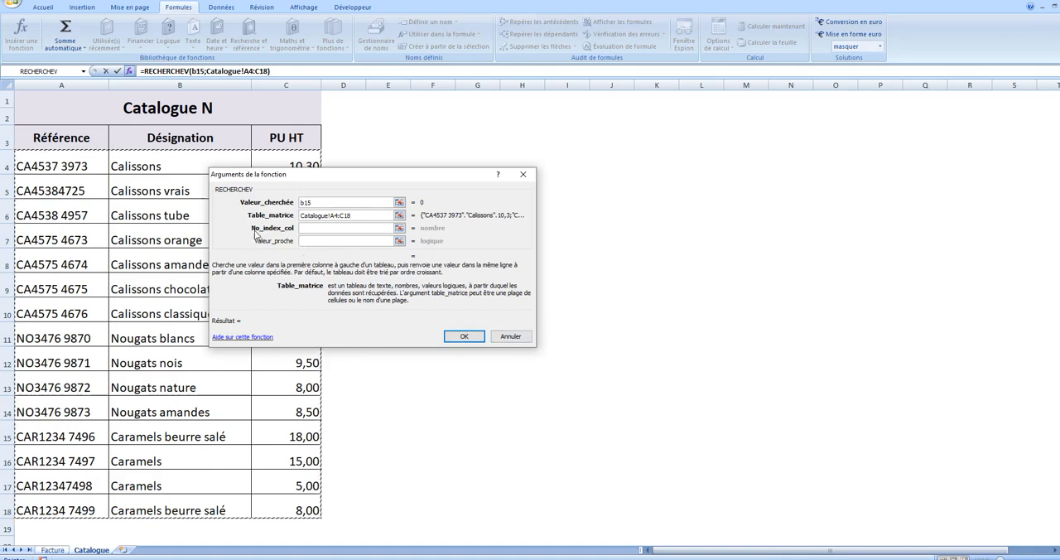
{"action": "left_click", "coordinate": [325, 230]}
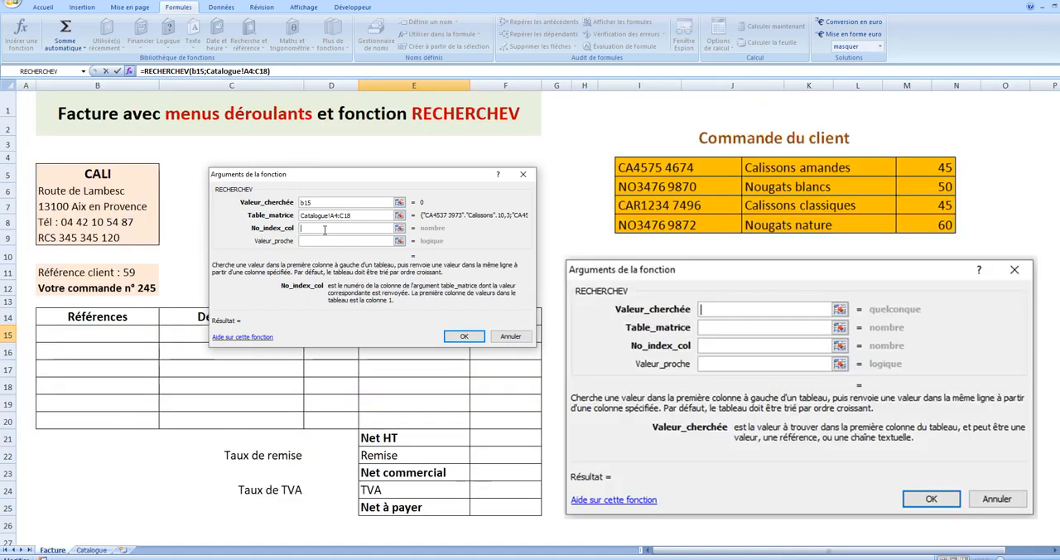
{"action": "type", "text": "3"}
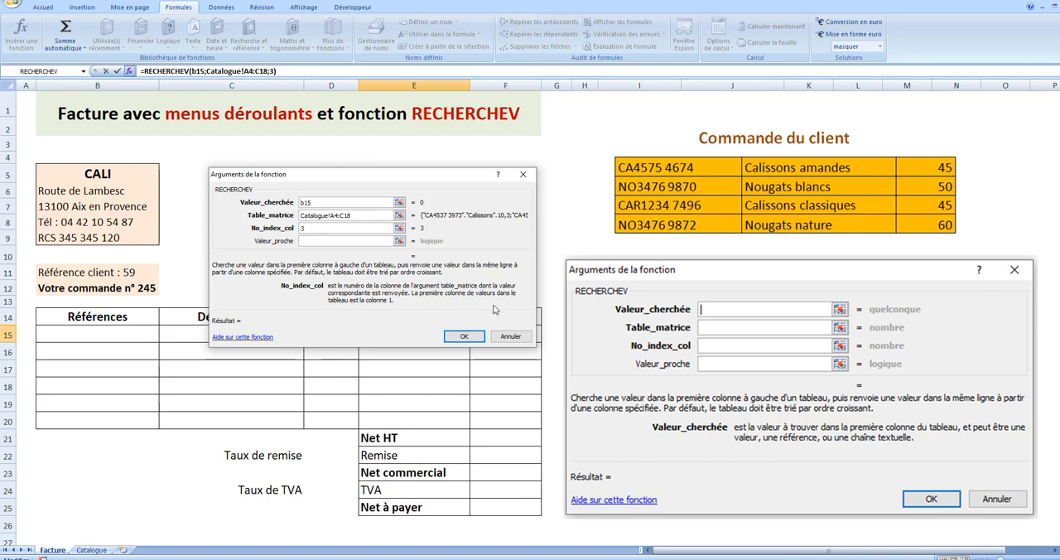
{"action": "left_click", "coordinate": [464, 335]}
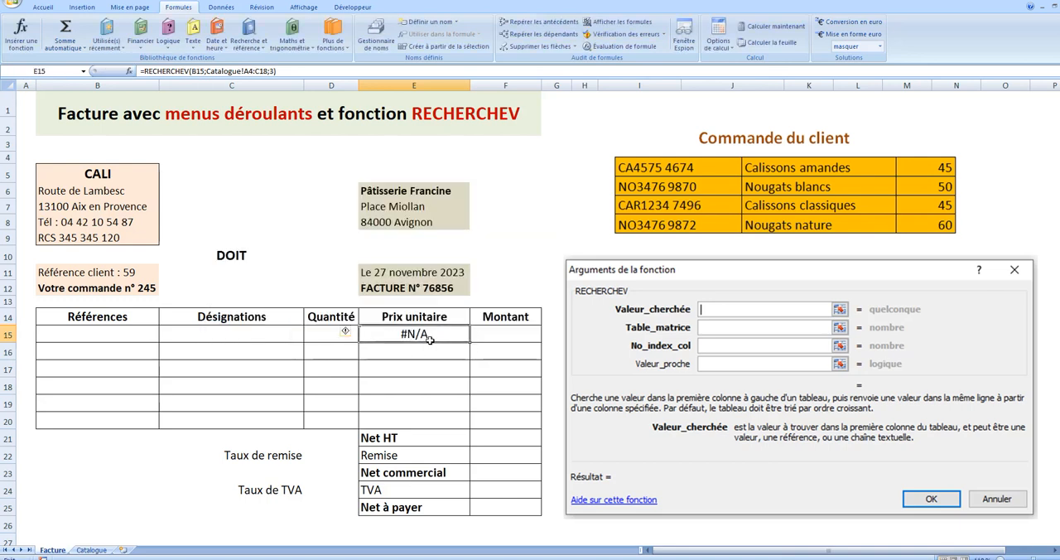
- Wrap E15's lookup in SI(B15=0;"";…) to leave it blank without a reference, and fill the formula down to E20
{"action": "left_click", "coordinate": [144, 71]}
{"action": "type", "text": "si(b"}
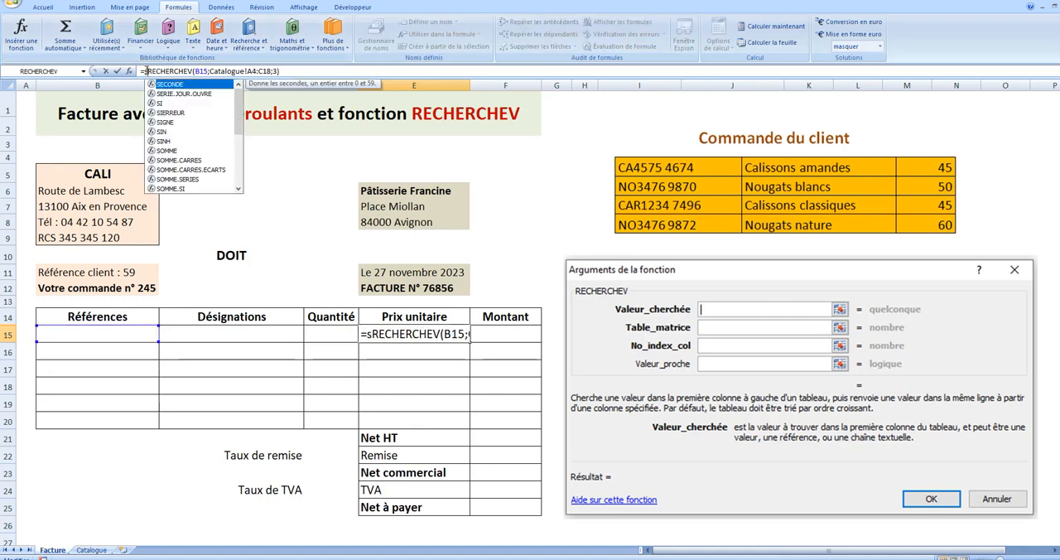
{"action": "type", "text": "15=0"}
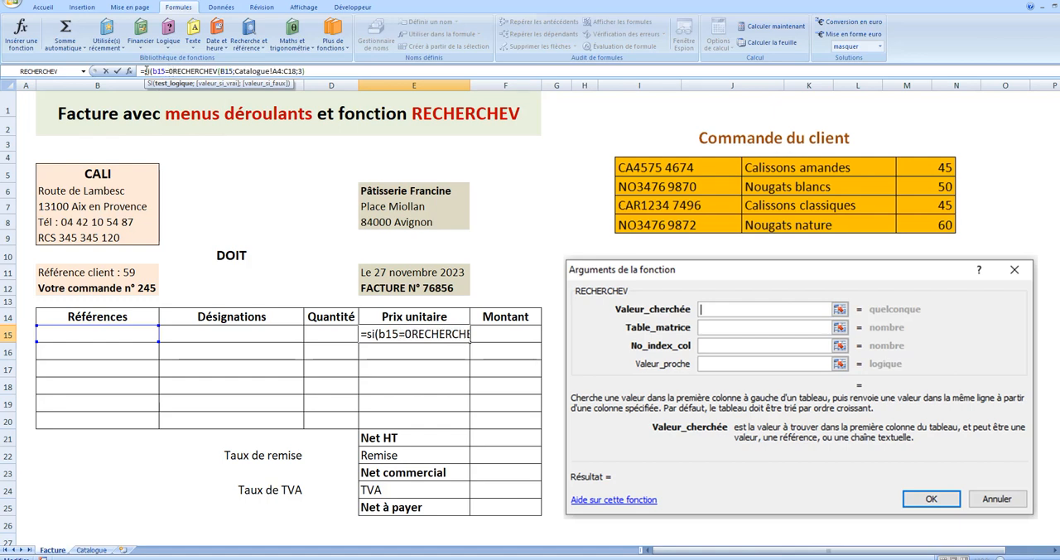
{"action": "type", "text": ";"}
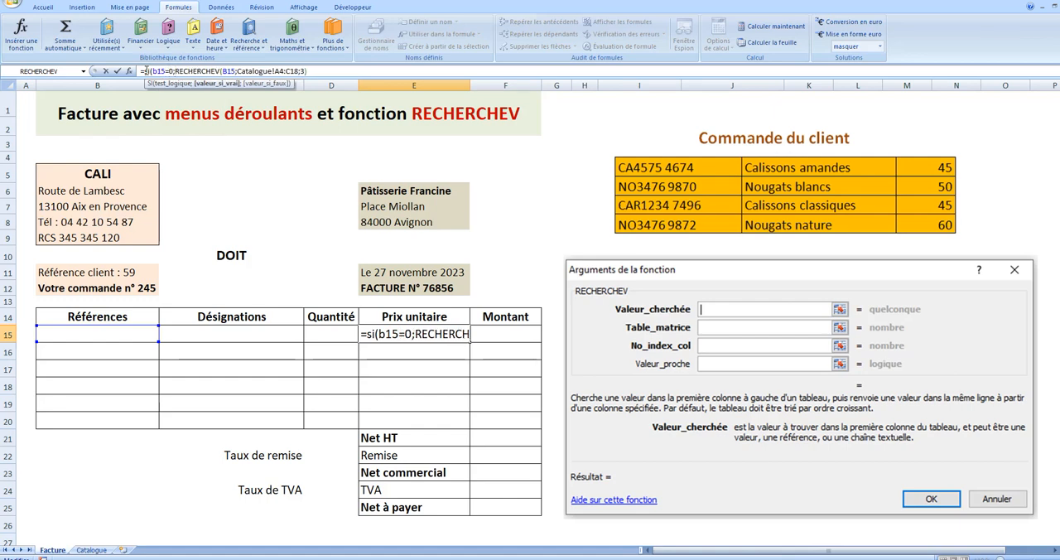
{"action": "type", "text": "\"\""}
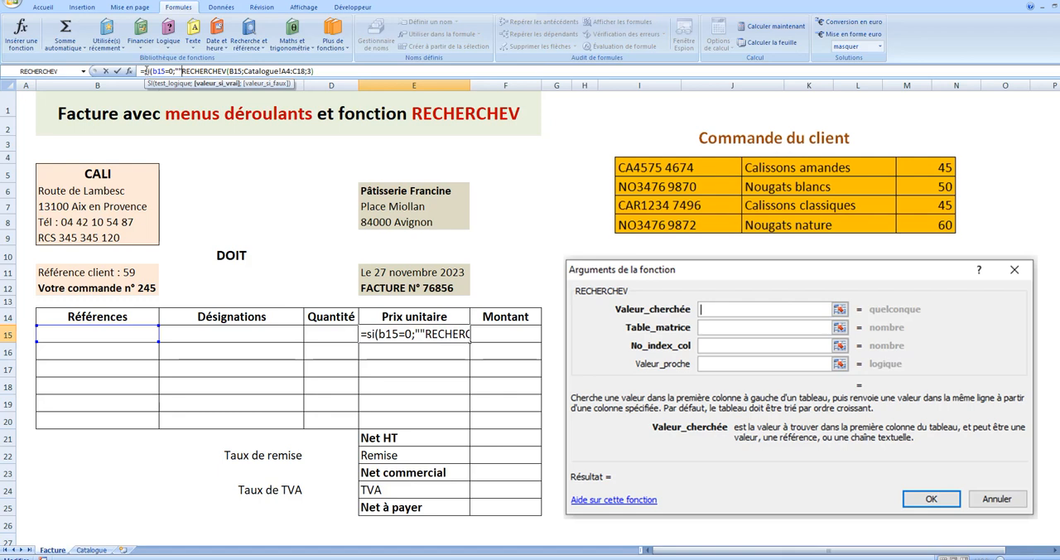
{"action": "type", "text": ";"}
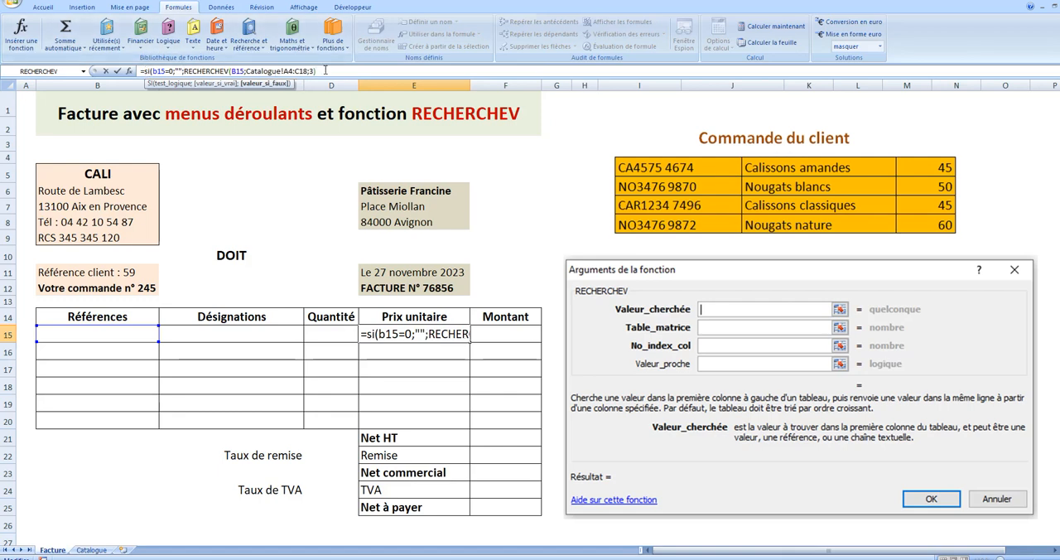
{"action": "left_click", "coordinate": [325, 70]}
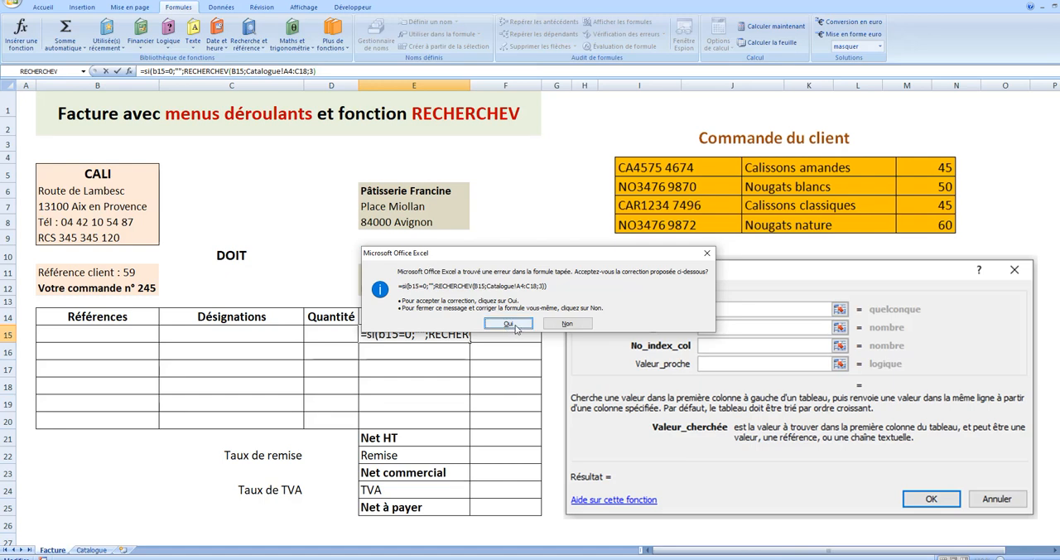
{"action": "left_click", "coordinate": [513, 326]}
{"action": "left_click_drag", "start_coordinate": [469, 340], "coordinate": [474, 426]}
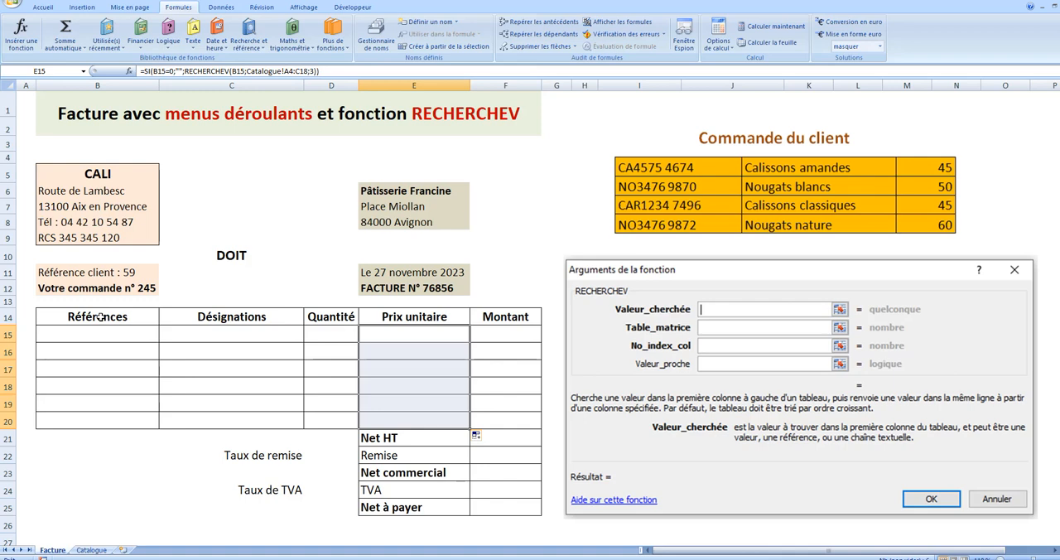
- Copy the Référence values A4:A18 from the Catalogue sheet and paste them into the Facture sheet starting at B29
{"action": "left_click", "coordinate": [92, 550]}
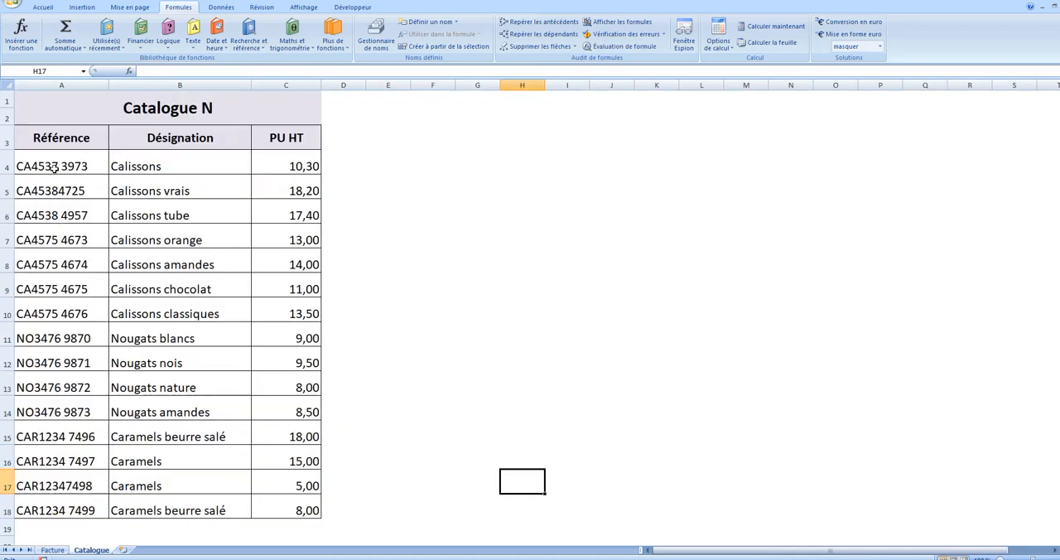
{"action": "left_click_drag", "start_coordinate": [54, 163], "coordinate": [74, 504]}
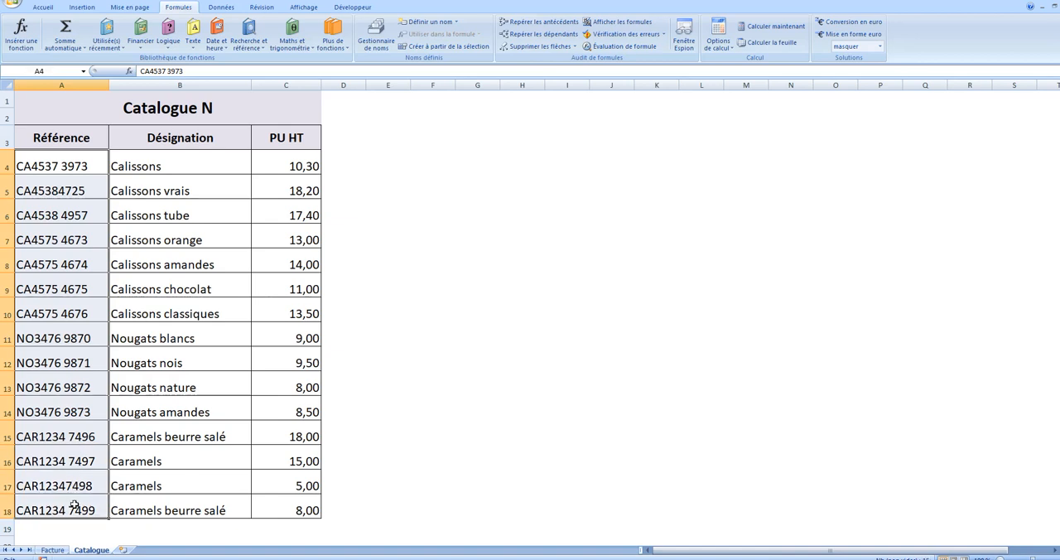
{"action": "left_click", "coordinate": [43, 7]}
{"action": "left_click", "coordinate": [47, 35]}
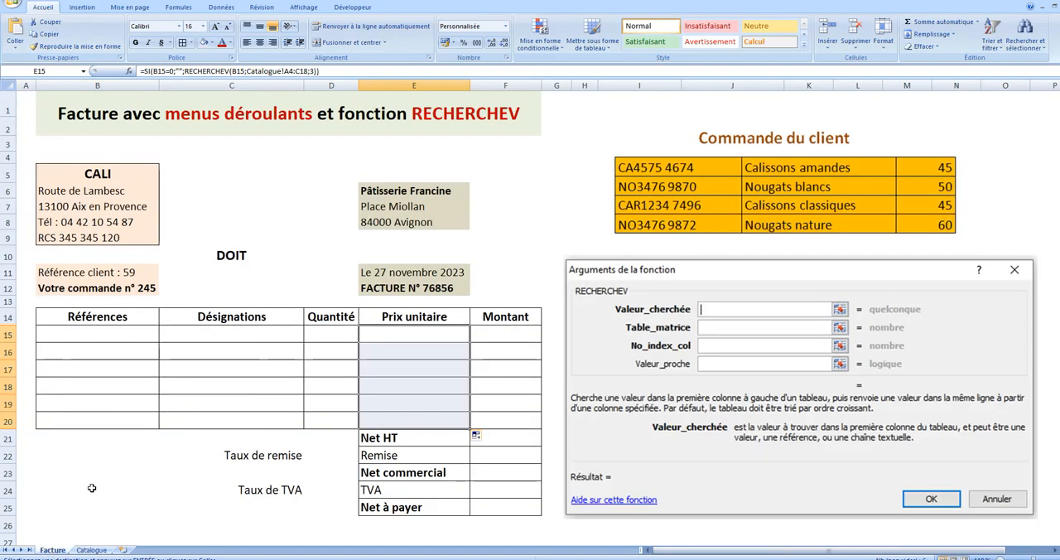
{"action": "scroll", "coordinate": [78, 442], "scroll_direction": "down", "scroll_amount": 4}
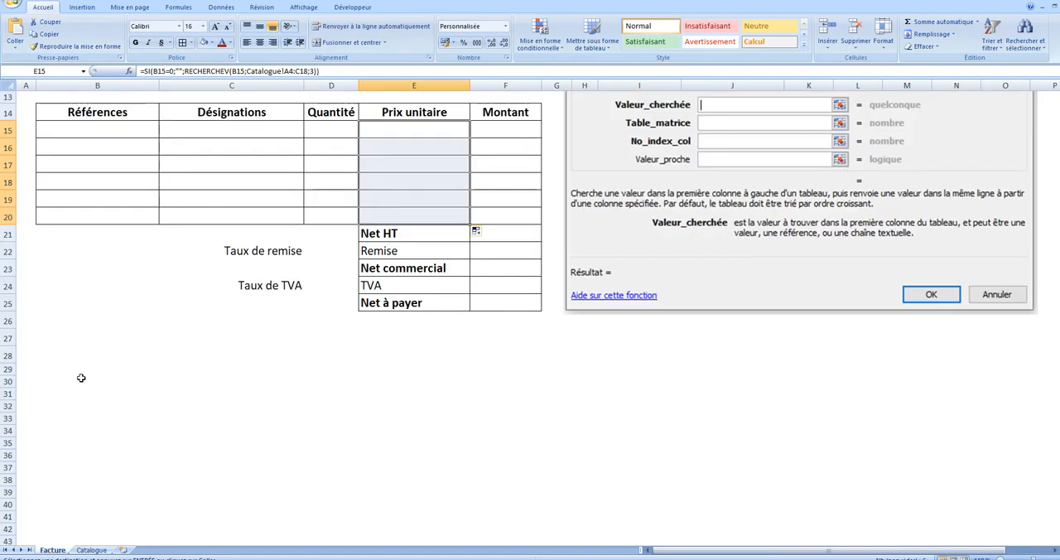
{"action": "left_click", "coordinate": [96, 365]}
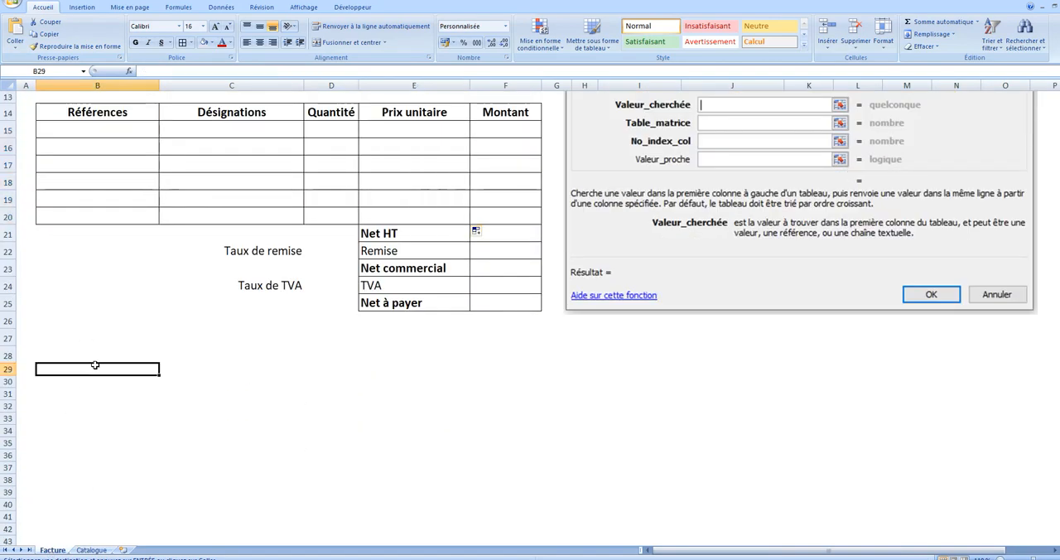
{"action": "left_click", "coordinate": [15, 33]}
- Set up data validation on the first Références cell, B15, allowing a Liste
{"action": "scroll", "coordinate": [383, 474], "scroll_direction": "up", "scroll_amount": 4}
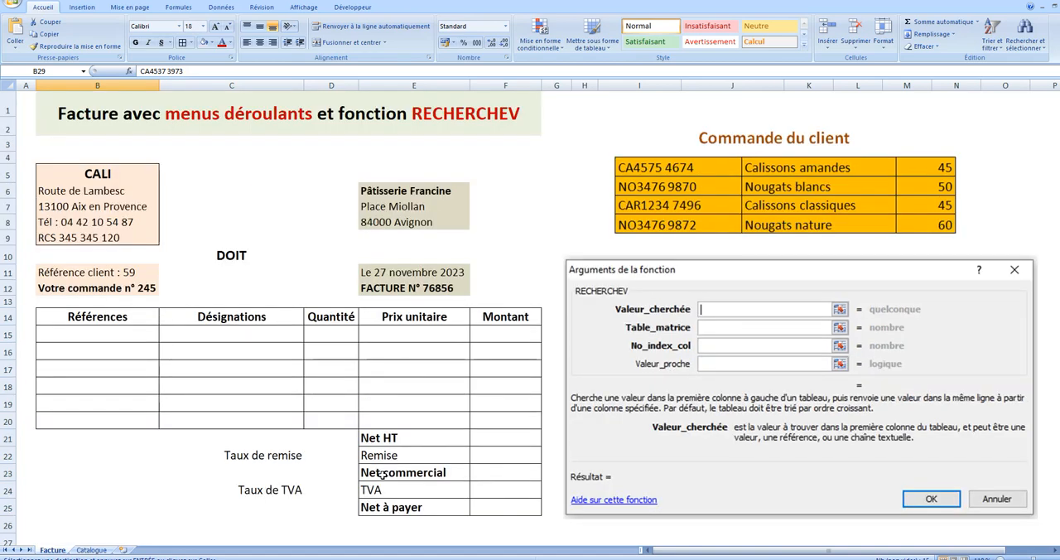
{"action": "left_click", "coordinate": [118, 334]}
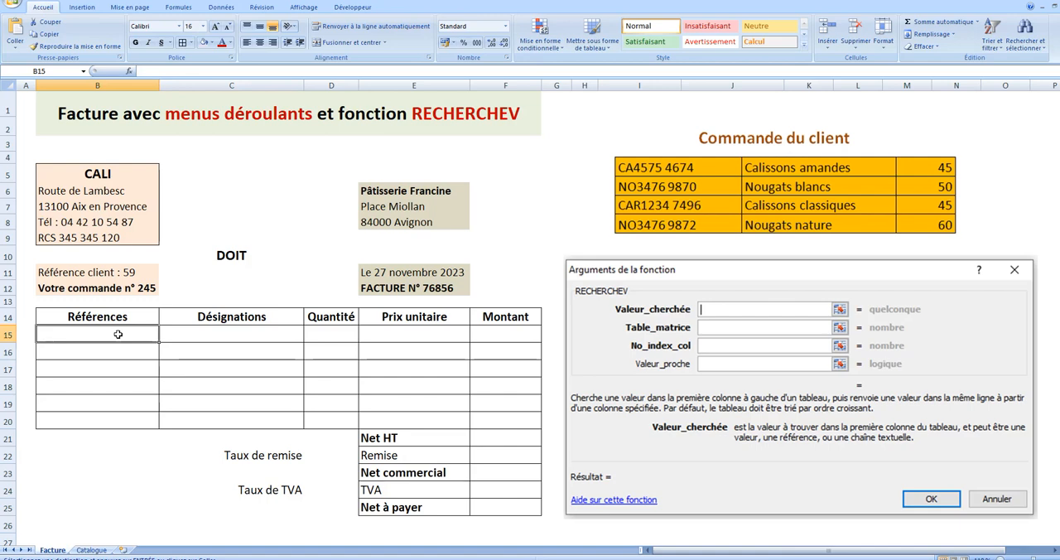
{"action": "left_click", "coordinate": [228, 10]}
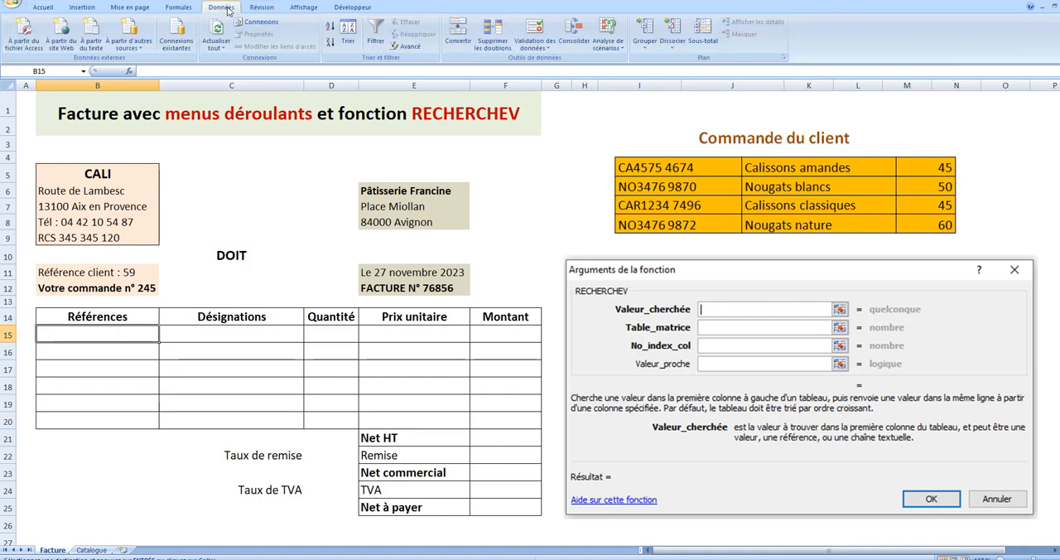
{"action": "left_click", "coordinate": [549, 48]}
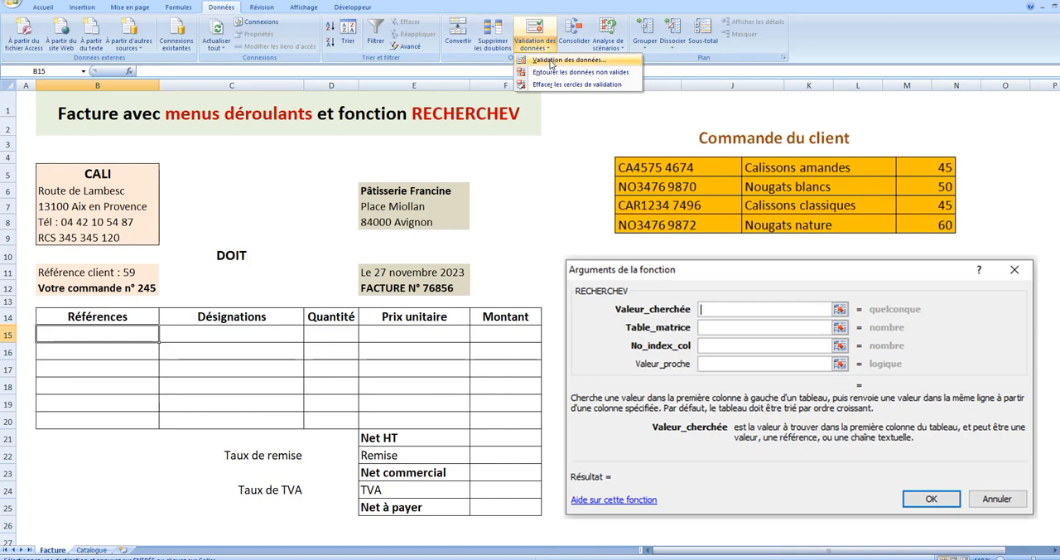
{"action": "left_click", "coordinate": [551, 62]}
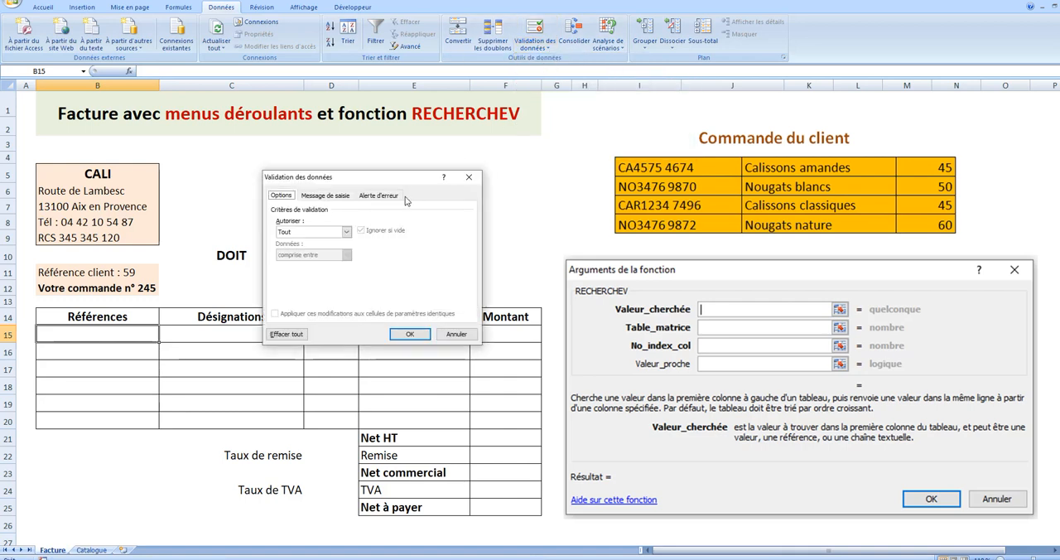
{"action": "left_click", "coordinate": [347, 233]}
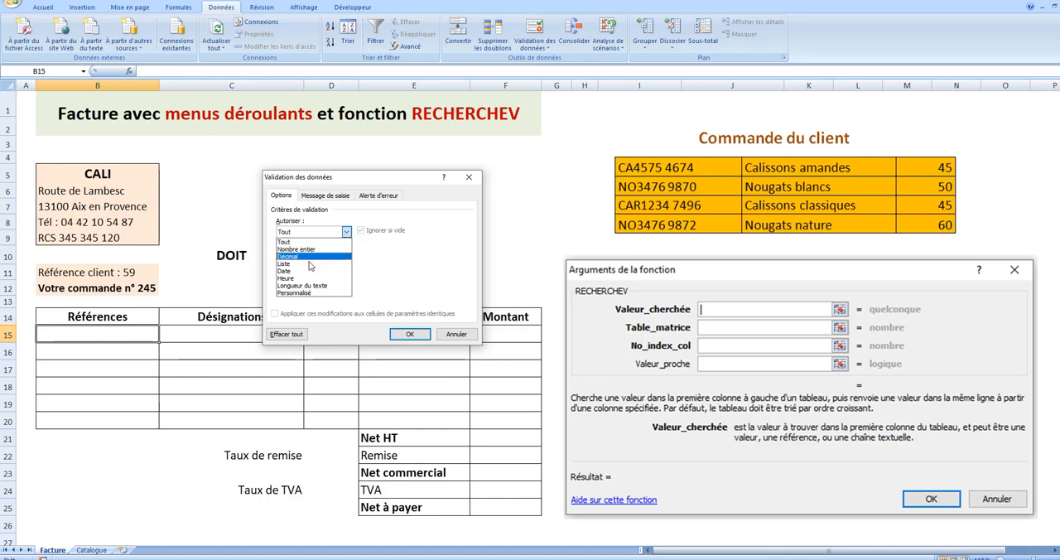
{"action": "left_click", "coordinate": [281, 269]}
{"action": "left_click", "coordinate": [287, 279]}
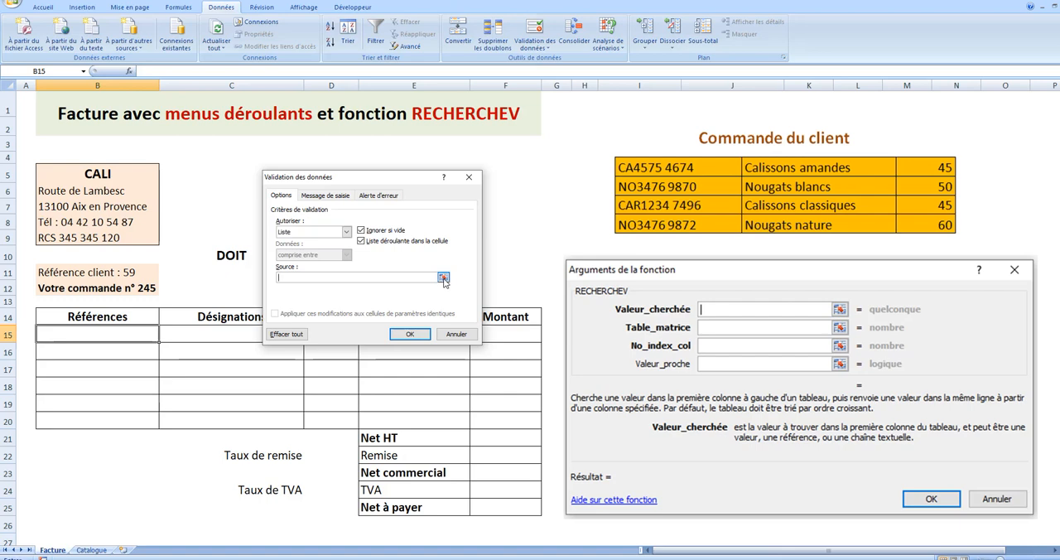
- Use =$B$29:$B$43 as the Source of B15's validation list, and fill the drop-down down to B20
{"action": "left_click", "coordinate": [444, 279]}
{"action": "scroll", "coordinate": [152, 343], "scroll_direction": "down", "scroll_amount": 7}
{"action": "left_click_drag", "start_coordinate": [101, 224], "coordinate": [149, 478]}
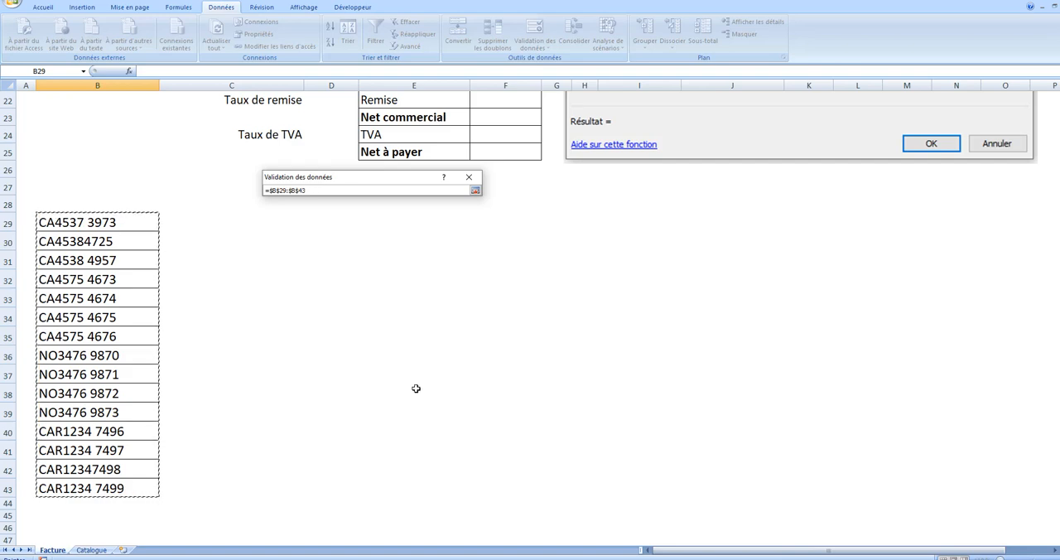
{"action": "key", "text": "Return"}
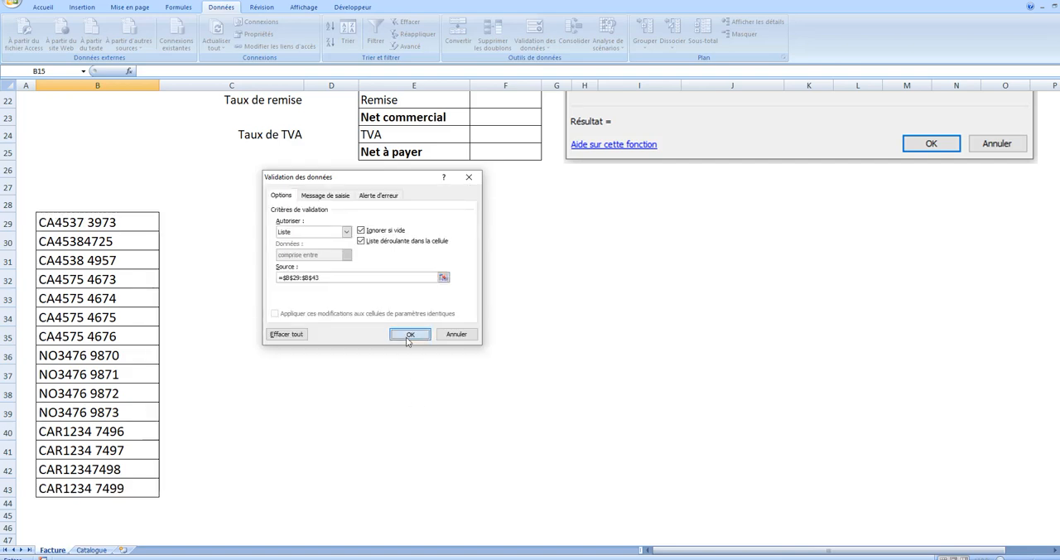
{"action": "left_click", "coordinate": [408, 334]}
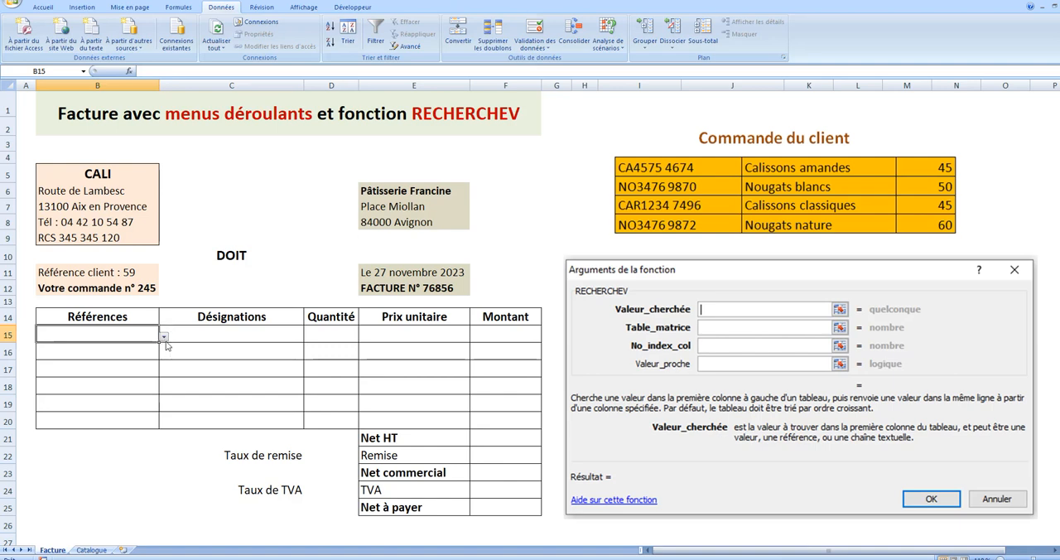
{"action": "left_click_drag", "start_coordinate": [157, 344], "coordinate": [167, 422]}
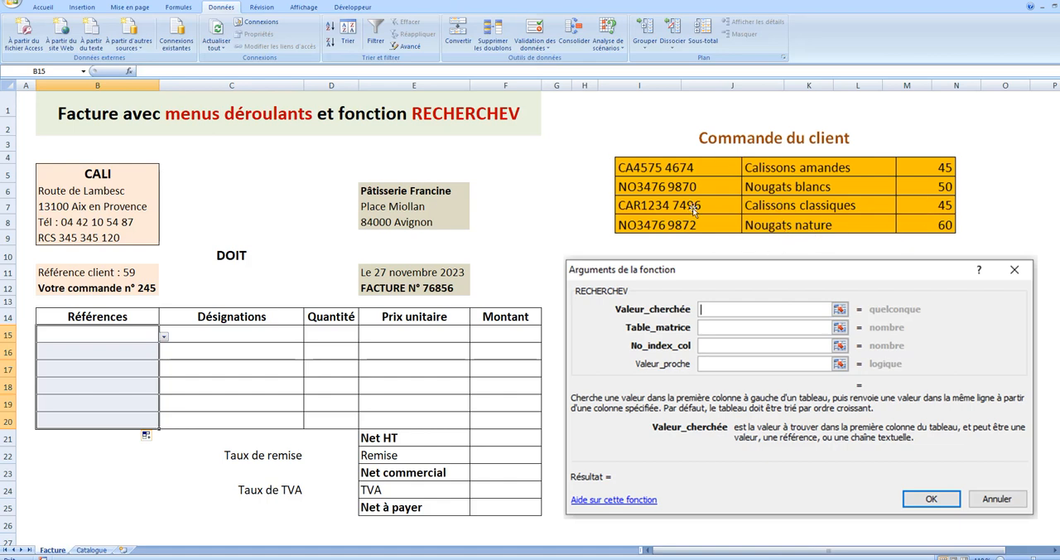
- Choose reference CA4575 4674 in B15 and enter a Quantité of 45 in D15
{"action": "left_click", "coordinate": [164, 338]}
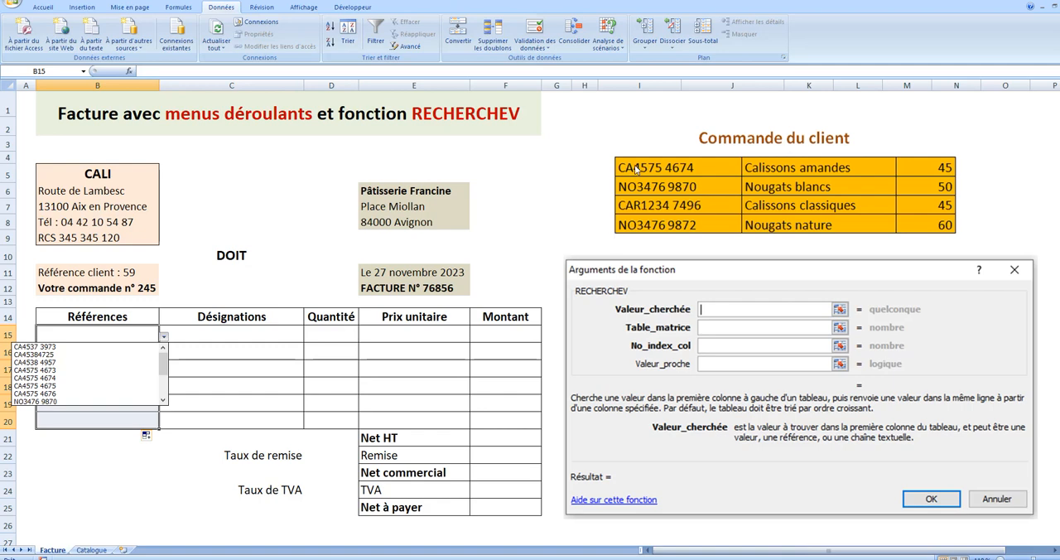
{"action": "left_click", "coordinate": [53, 377]}
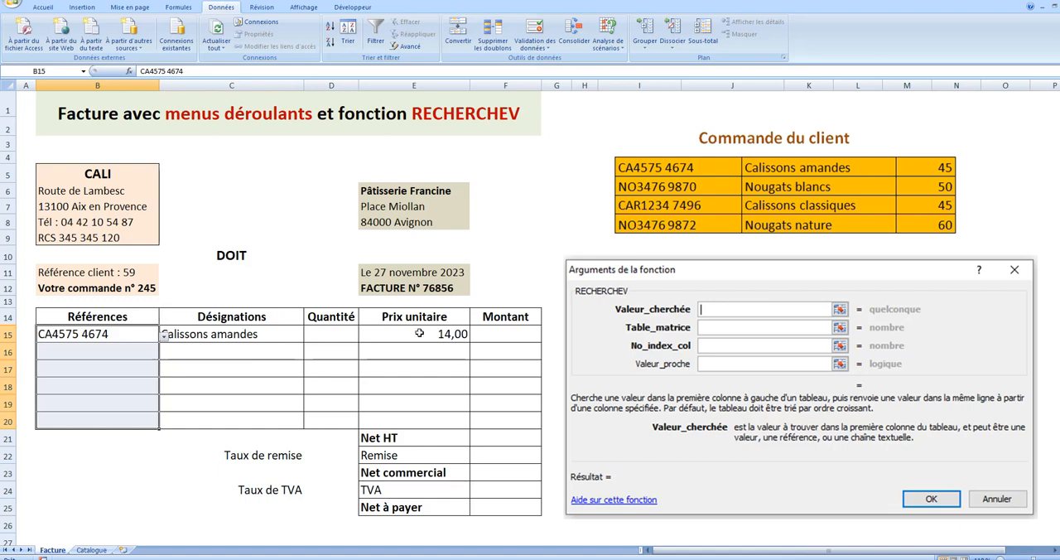
{"action": "left_click", "coordinate": [332, 335]}
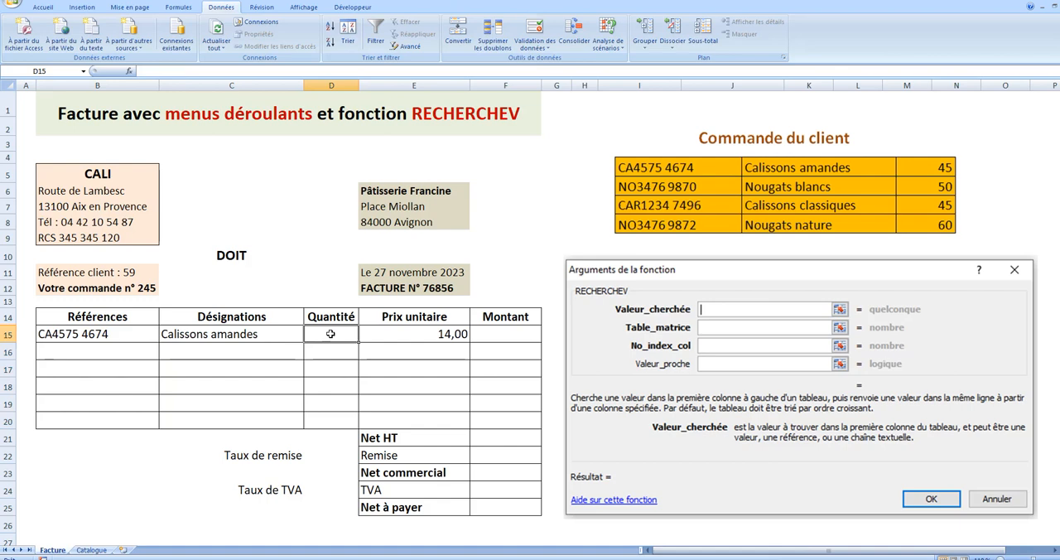
{"action": "type", "text": "45"}
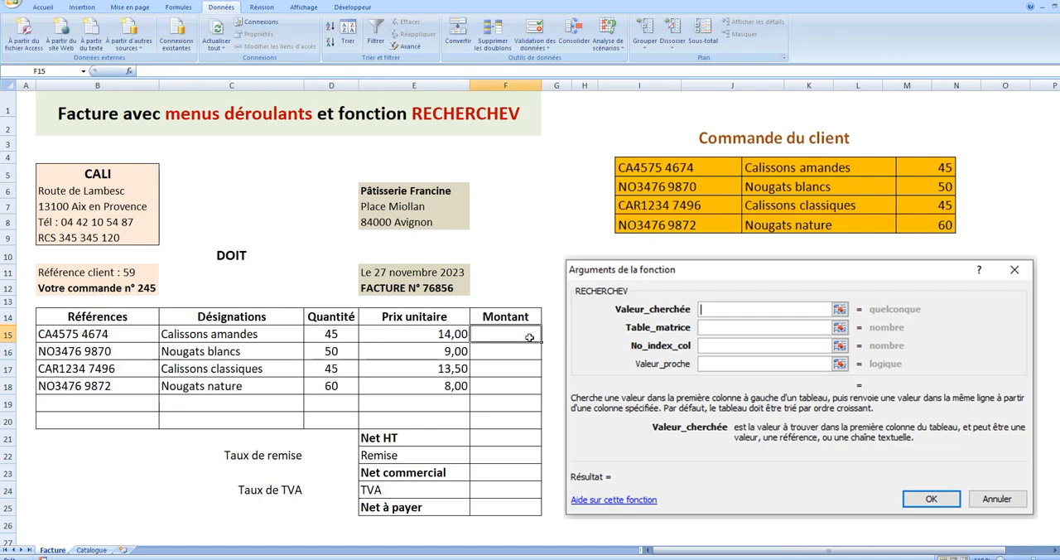
- Calculate the first Montant in F15 as =D15*E15, and fill the formula down to F18
{"action": "left_click", "coordinate": [331, 334]}
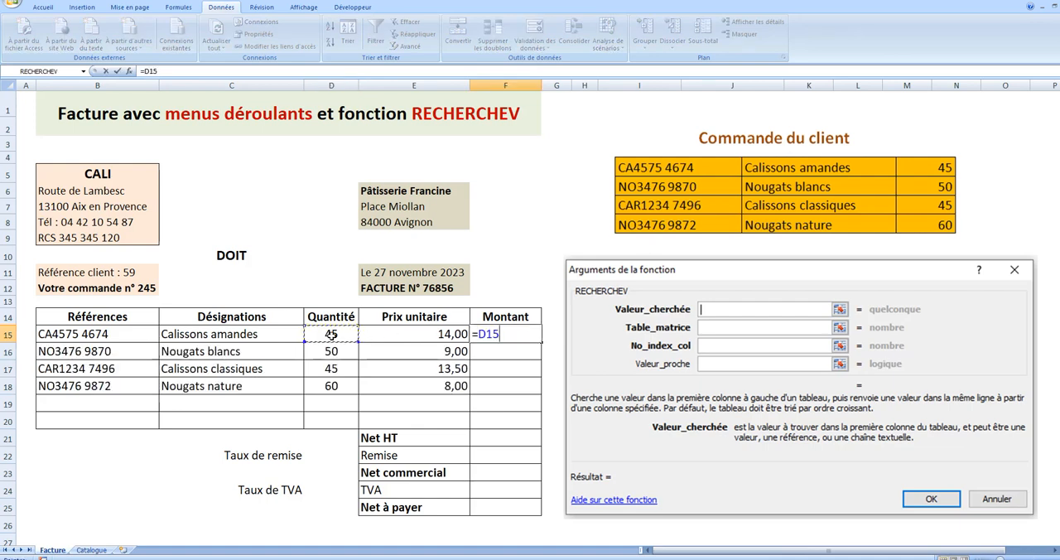
{"action": "type", "text": "*"}
{"action": "left_click", "coordinate": [392, 339]}
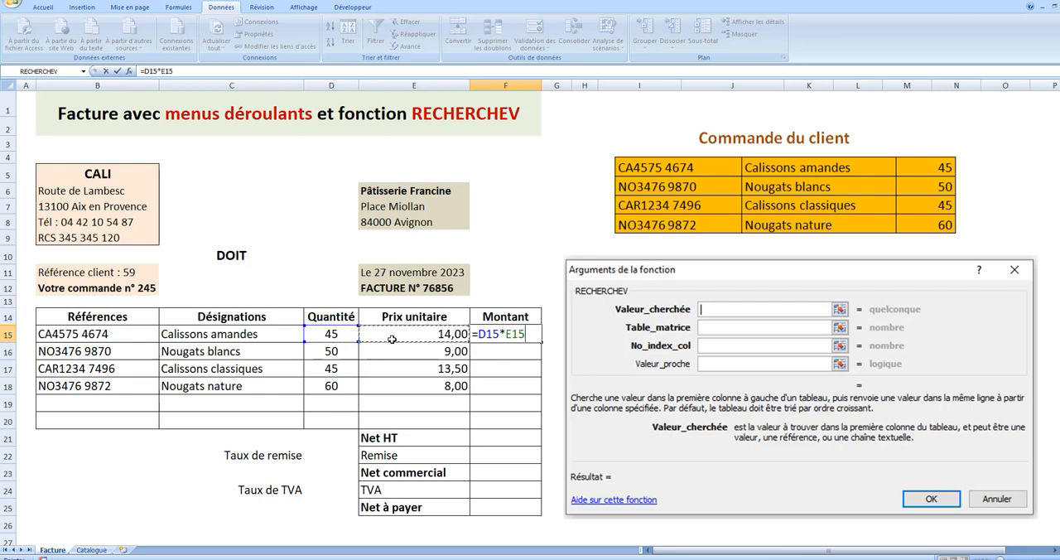
{"action": "key", "text": "Return"}
{"action": "left_click", "coordinate": [514, 334]}
{"action": "left_click_drag", "start_coordinate": [541, 342], "coordinate": [541, 393]}
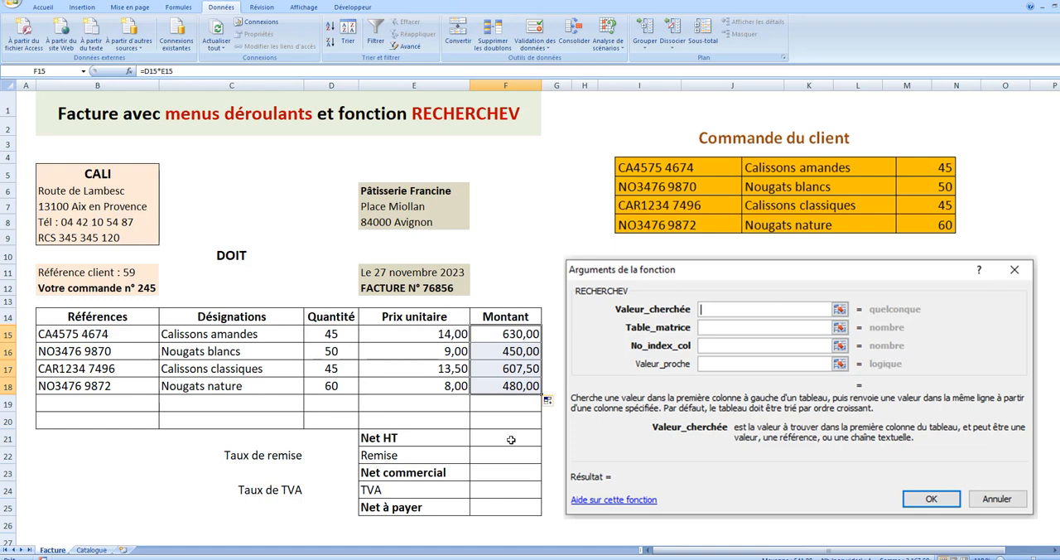
- Insert an automatic sum of the Montant column in the Net HT cell, F21
{"action": "left_click", "coordinate": [511, 438]}
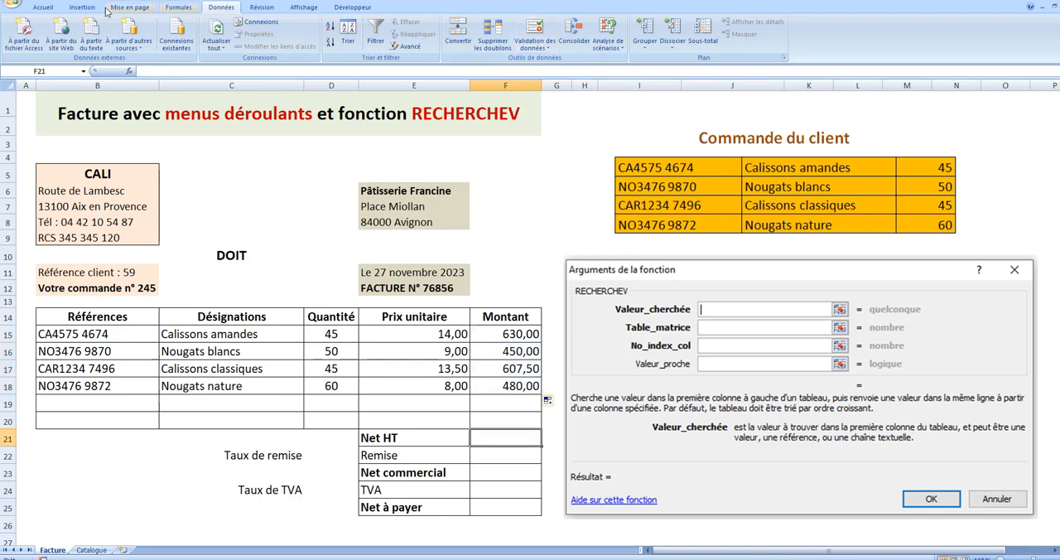
{"action": "left_click", "coordinate": [46, 6]}
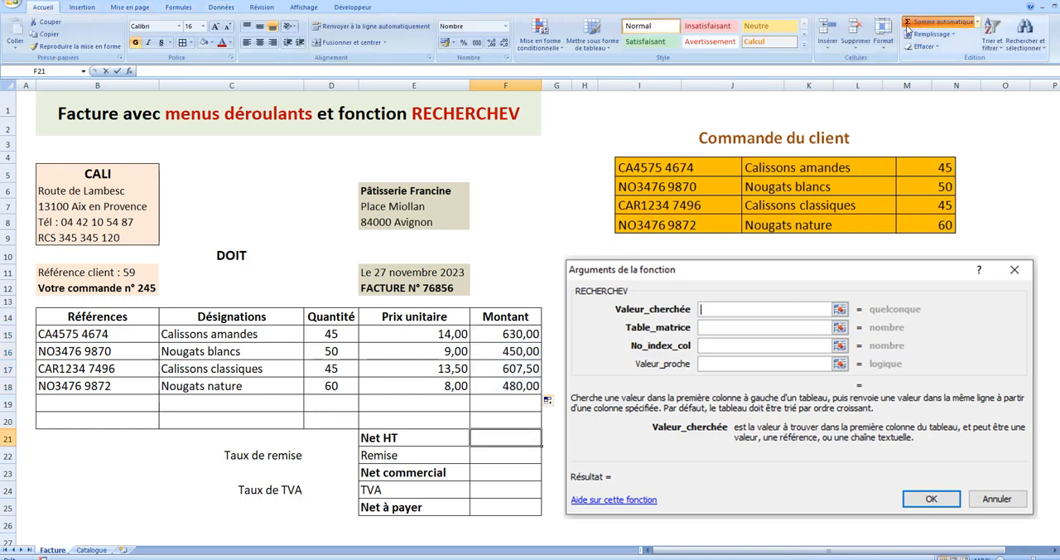
{"action": "left_click", "coordinate": [908, 23]}
{"action": "key", "text": "Return"}
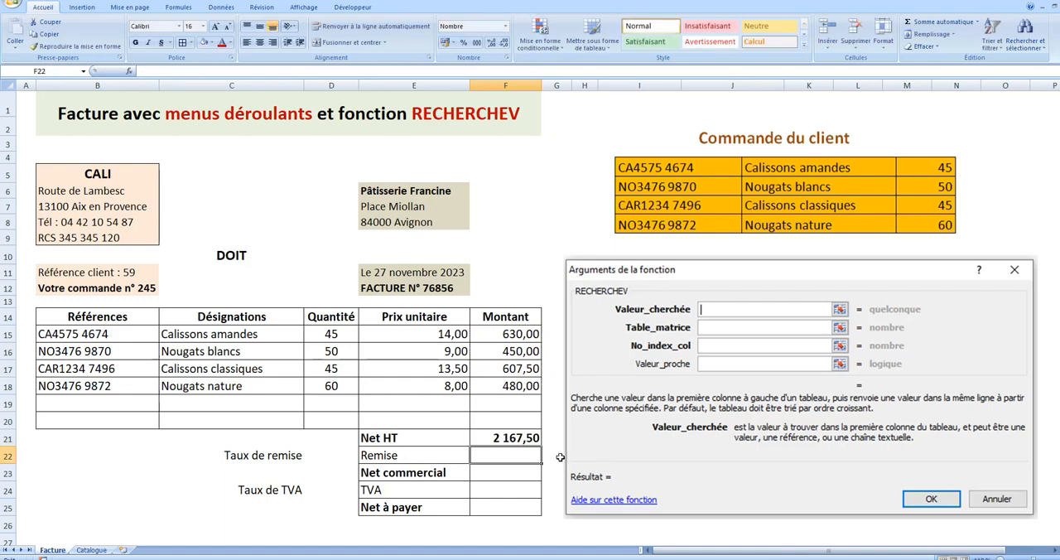
- Add a validation list with the source 5%;10%;15%;20% to the Taux de remise cell, D22, and choose 5% from it
{"action": "left_click", "coordinate": [340, 457]}
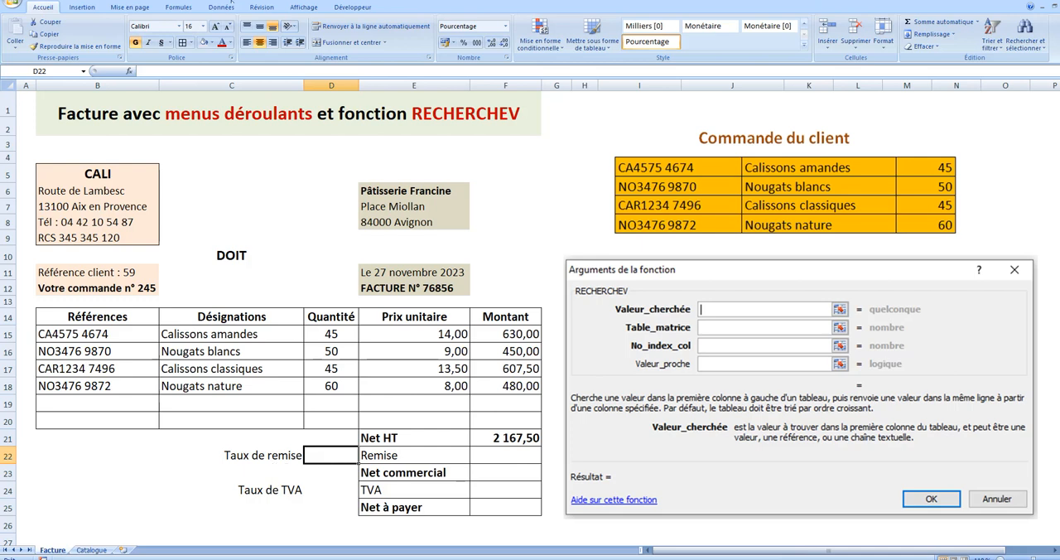
{"action": "left_click", "coordinate": [227, 10]}
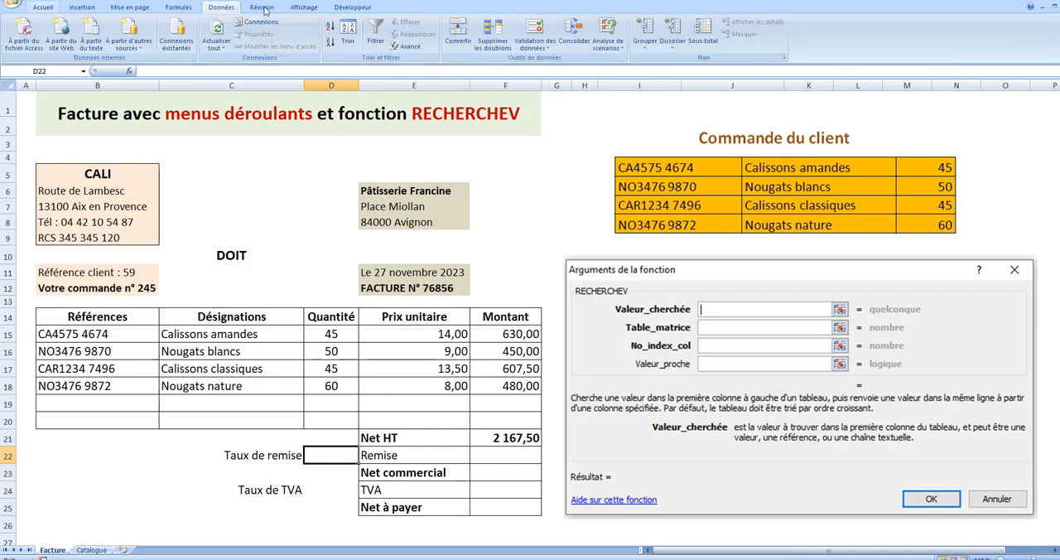
{"action": "left_click", "coordinate": [547, 50]}
{"action": "left_click", "coordinate": [553, 61]}
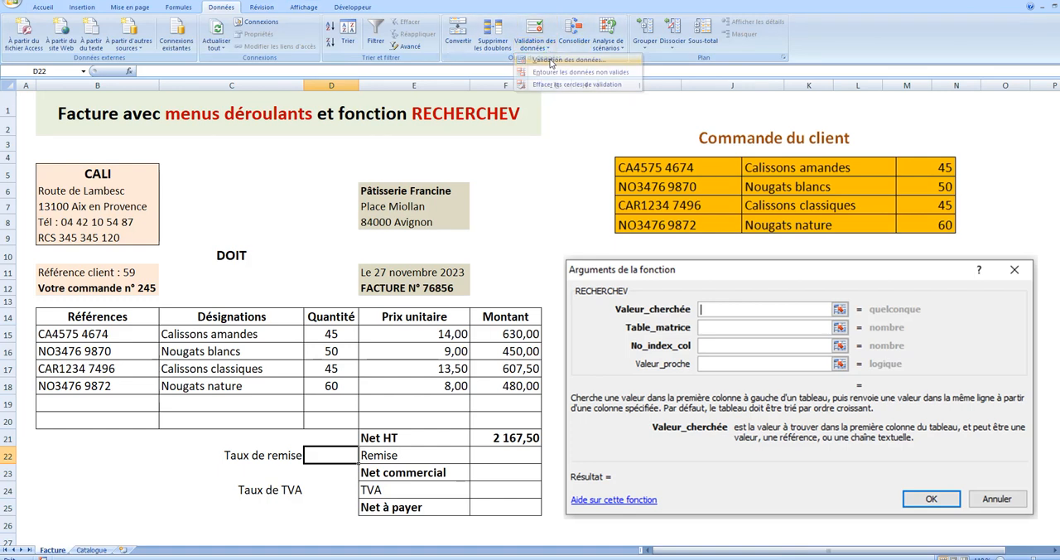
{"action": "left_click", "coordinate": [347, 232]}
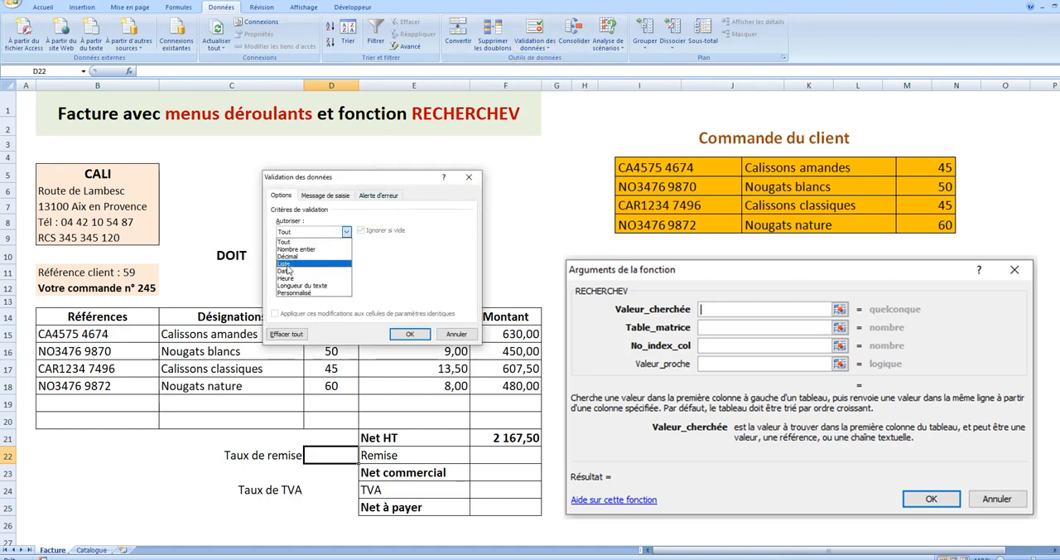
{"action": "left_click", "coordinate": [292, 268]}
{"action": "left_click", "coordinate": [327, 279]}
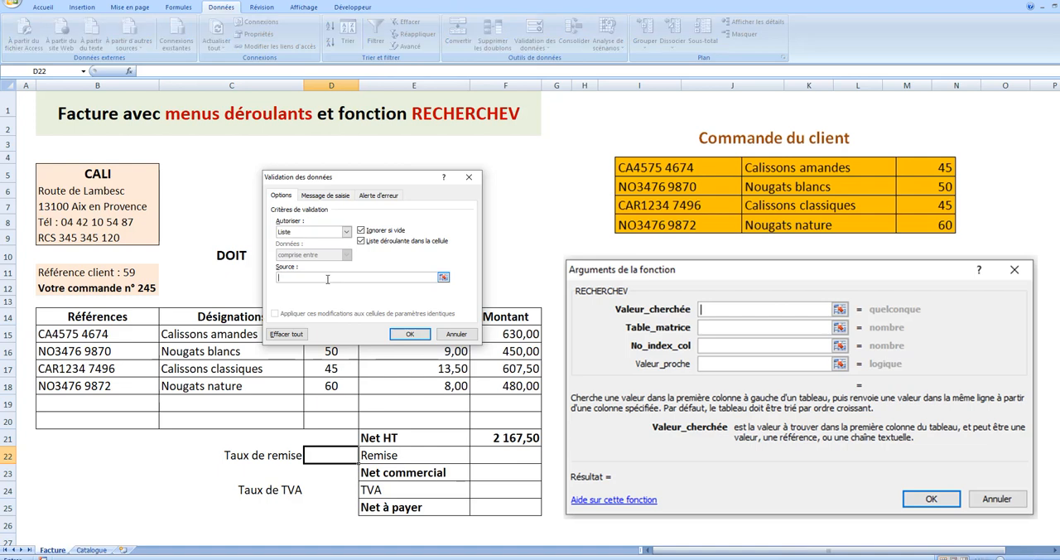
{"action": "type", "text": "5%;10%;15%;20%"}
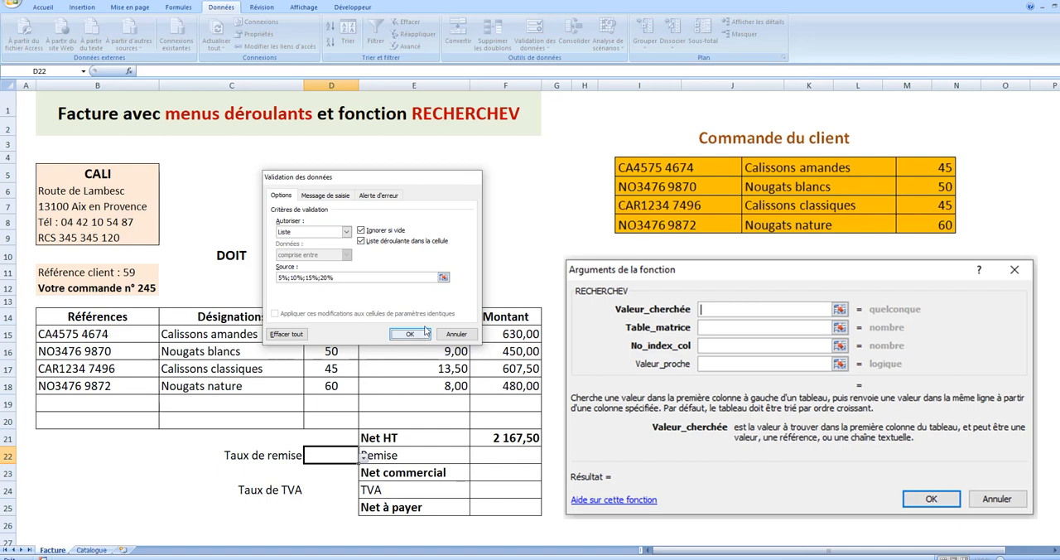
{"action": "left_click", "coordinate": [409, 333]}
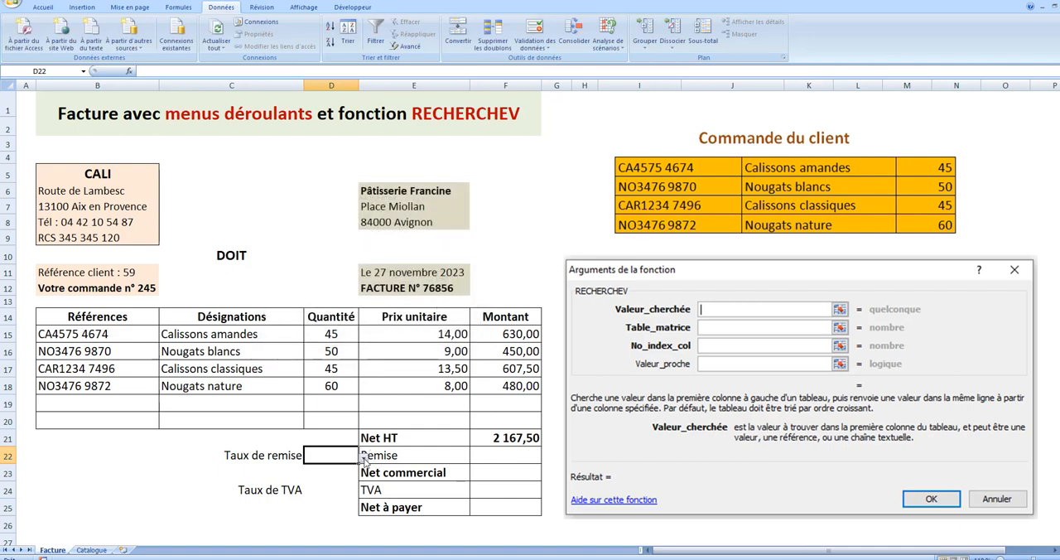
{"action": "left_click", "coordinate": [365, 460]}
{"action": "left_click", "coordinate": [256, 467]}
- Add a validation list with the source 20%;10%;5,5% to the Taux de TVA cell, D24, and choose 20% from it
{"action": "left_click", "coordinate": [326, 490]}
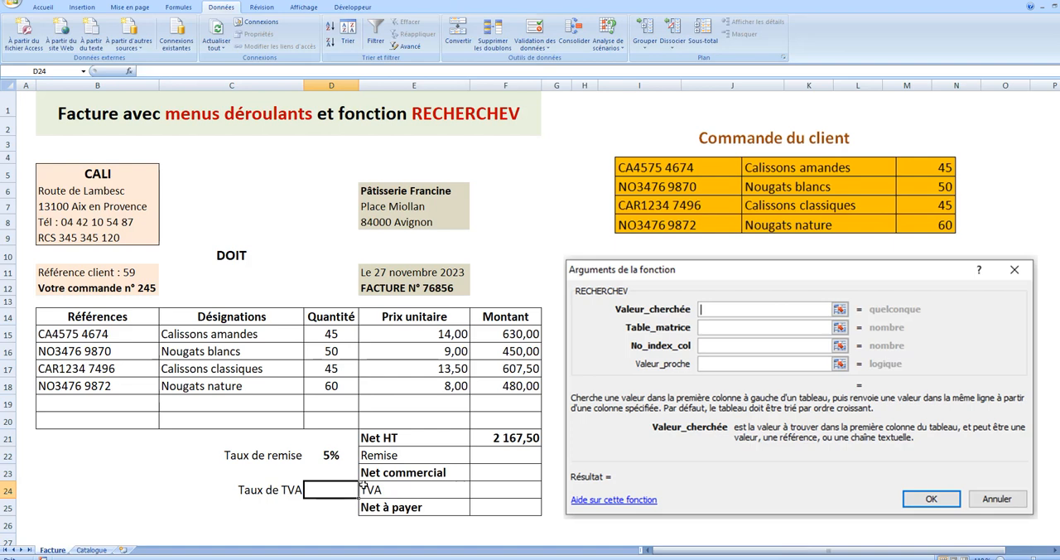
{"action": "left_click", "coordinate": [554, 50]}
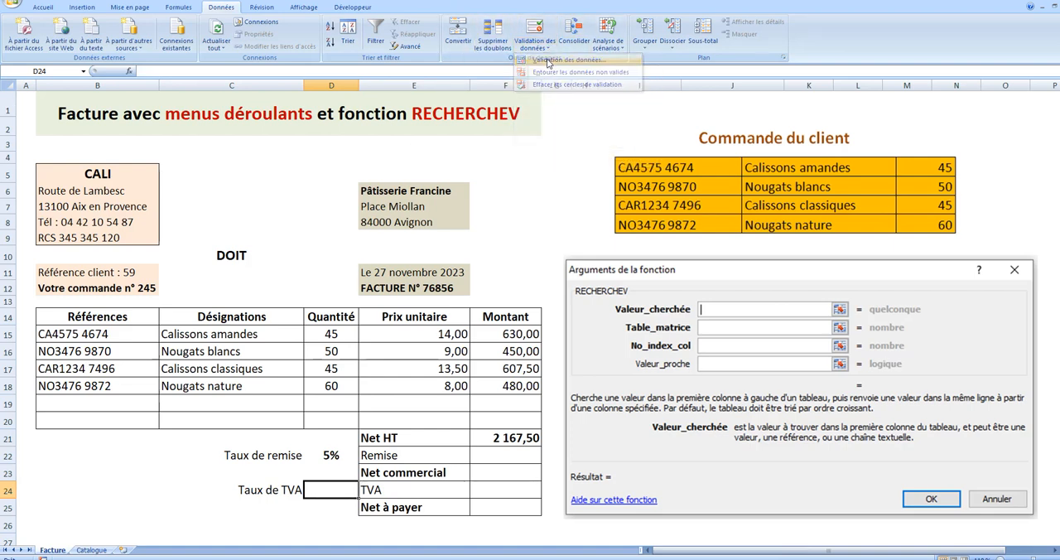
{"action": "left_click", "coordinate": [550, 60]}
{"action": "left_click", "coordinate": [347, 232]}
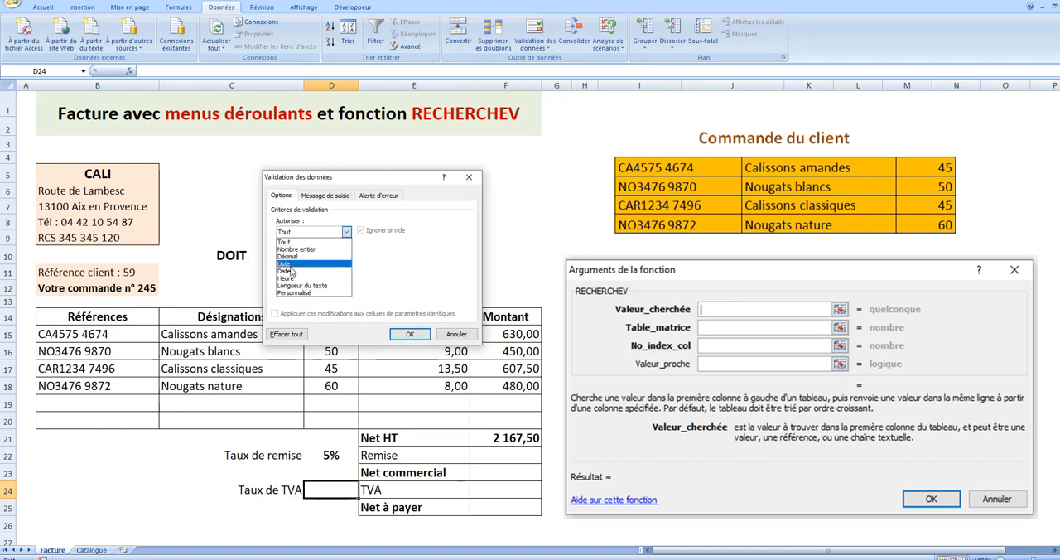
{"action": "left_click", "coordinate": [293, 268]}
{"action": "left_click", "coordinate": [301, 278]}
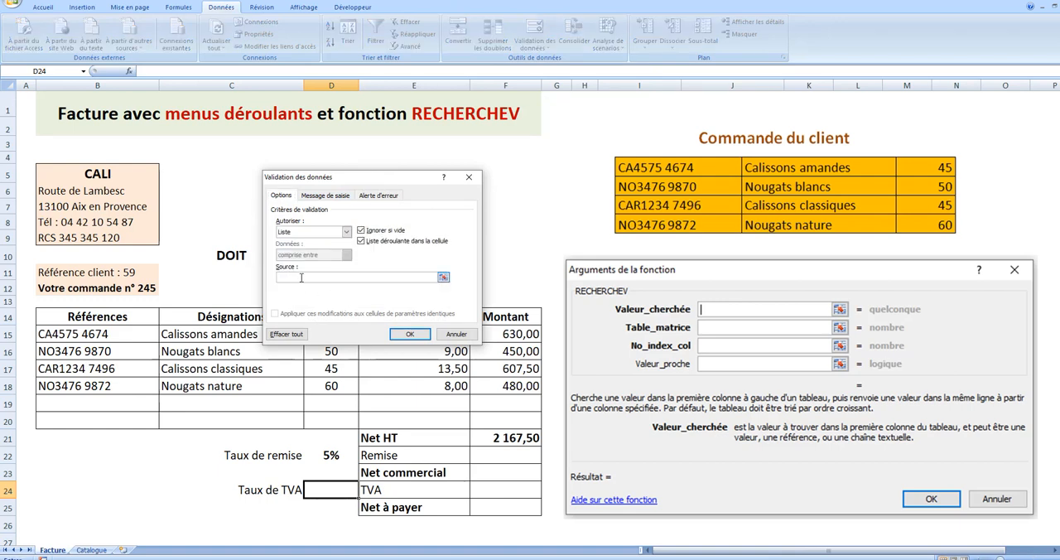
{"action": "type", "text": "20%;10%;5,5%"}
{"action": "left_click", "coordinate": [409, 334]}
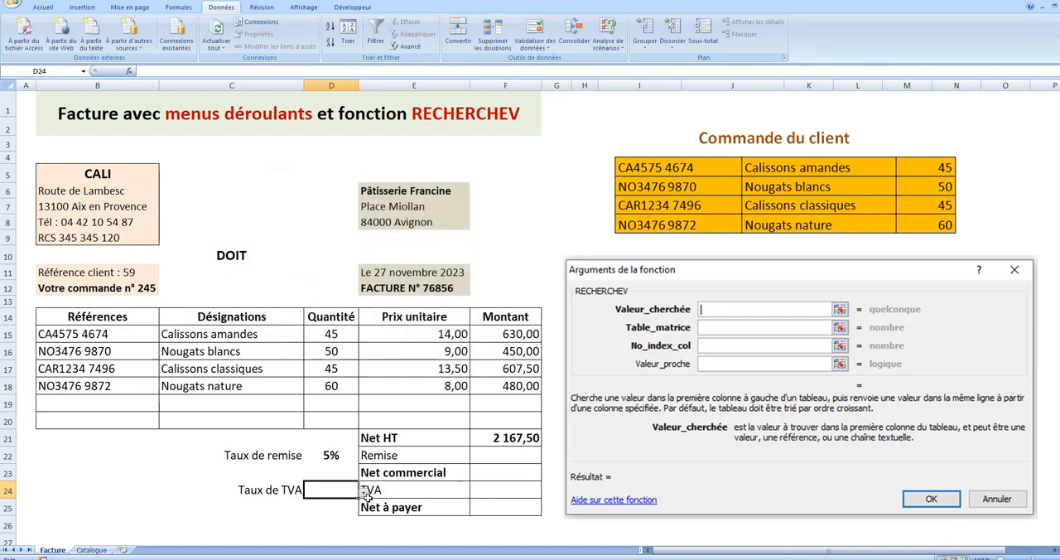
{"action": "left_click", "coordinate": [365, 492]}
{"action": "left_click", "coordinate": [328, 501]}
- Calculate the Remise in F22 as the Net HT multiplied by the discount rate, =F21*D22
{"action": "left_click", "coordinate": [508, 455]}
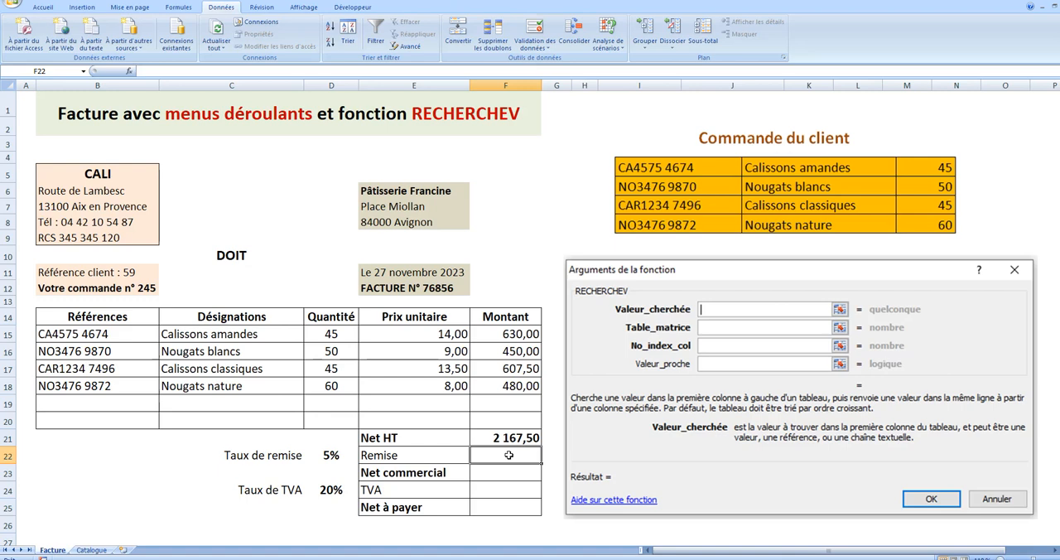
{"action": "type", "text": "="}
{"action": "left_click", "coordinate": [516, 437]}
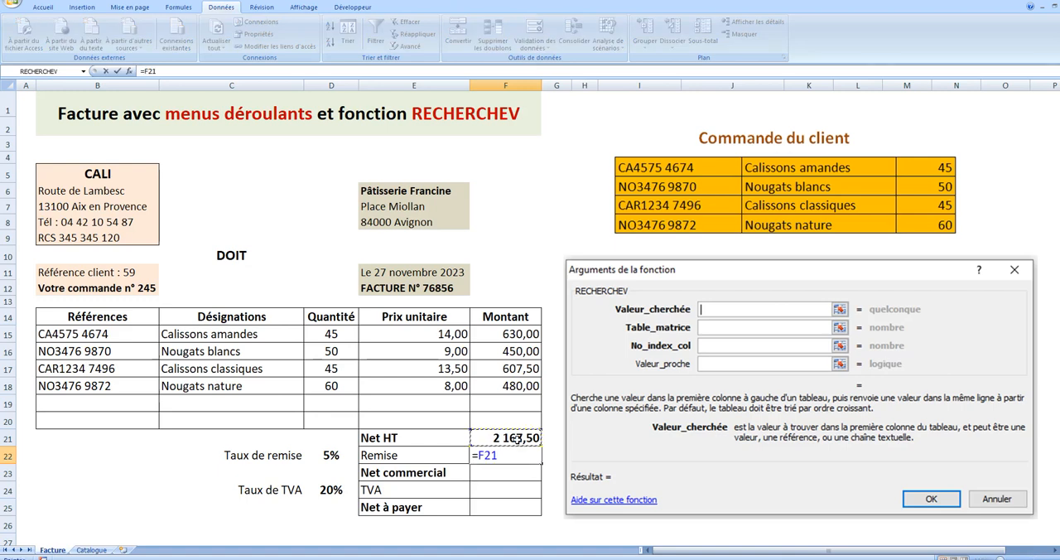
{"action": "type", "text": "*"}
{"action": "left_click", "coordinate": [345, 457]}
{"action": "key", "text": "Return"}
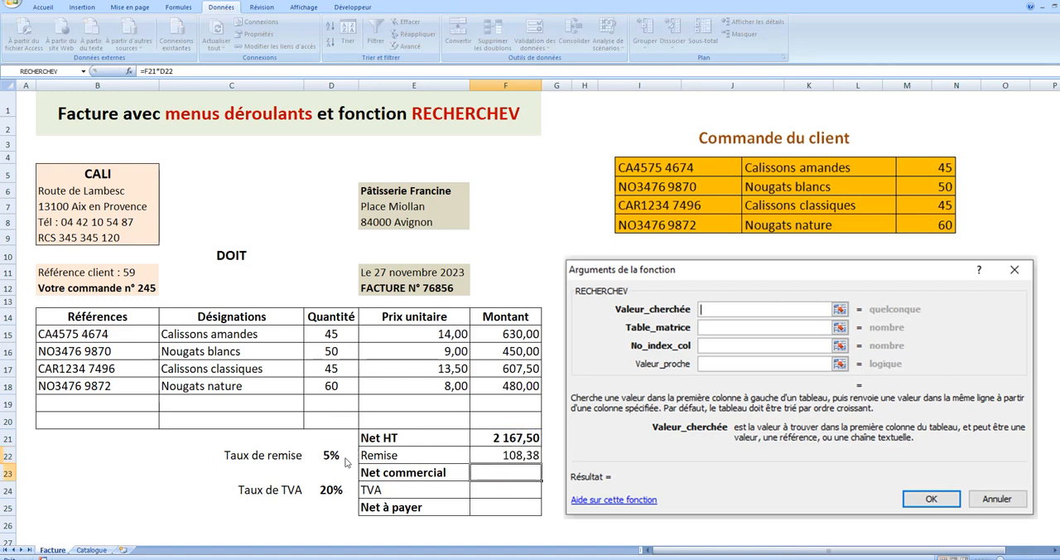
- Calculate the Net commercial in F23 as the Net HT minus the Remise, =F21-F22
{"action": "type", "text": "="}
{"action": "left_click", "coordinate": [518, 439]}
{"action": "type", "text": "-"}
{"action": "left_click", "coordinate": [517, 455]}
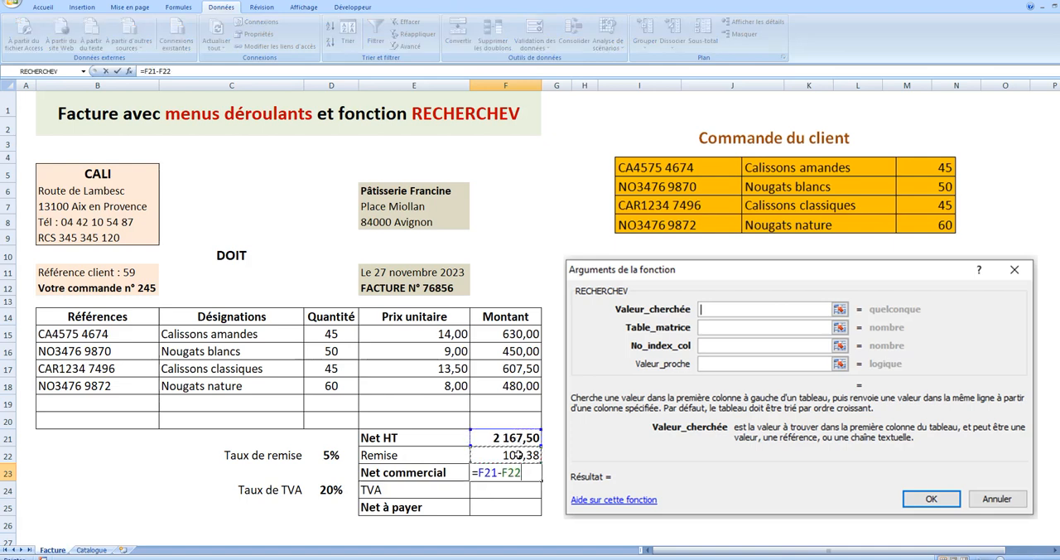
{"action": "key", "text": "Return"}
- Calculate the TVA in F24 as the Net commercial multiplied by the VAT rate, =F23*D24
{"action": "type", "text": "="}
{"action": "left_click", "coordinate": [515, 471]}
{"action": "type", "text": "*"}
{"action": "left_click", "coordinate": [355, 490]}
{"action": "key", "text": "Return"}
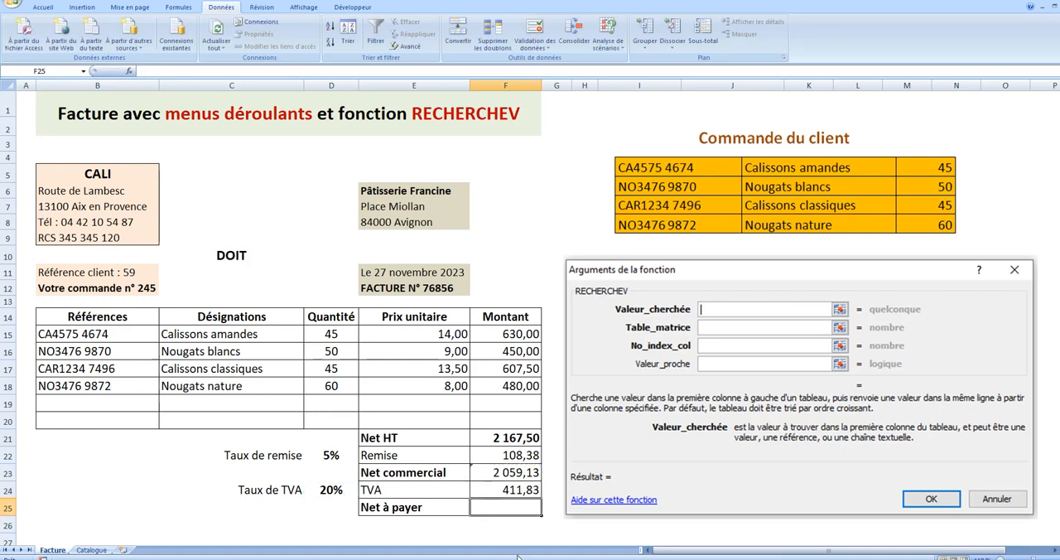
- Calculate the Net à payer in F25 as the Net commercial plus the TVA, =F23+F24
{"action": "type", "text": "="}
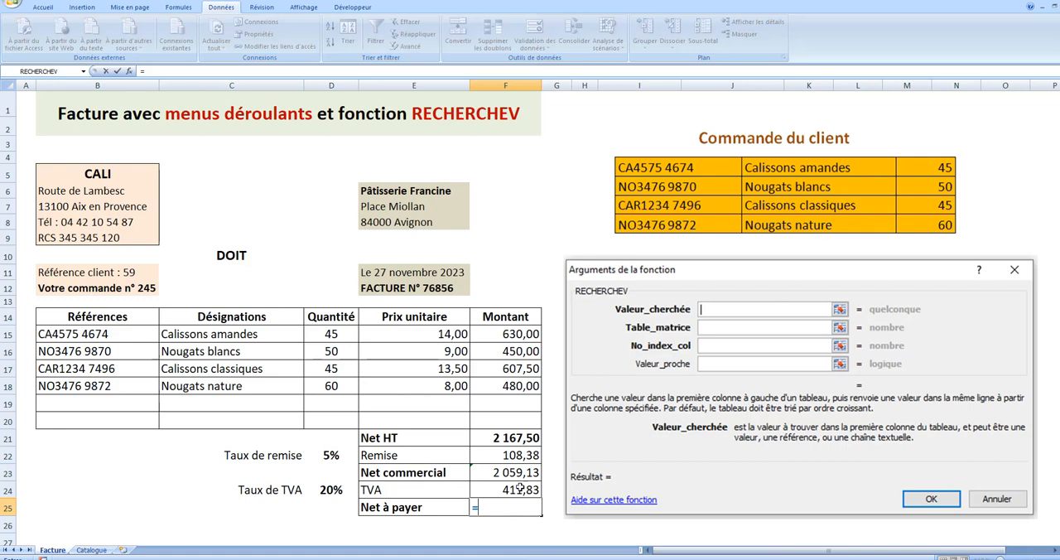
{"action": "left_click", "coordinate": [519, 475]}
{"action": "type", "text": "+"}
{"action": "left_click", "coordinate": [517, 490]}
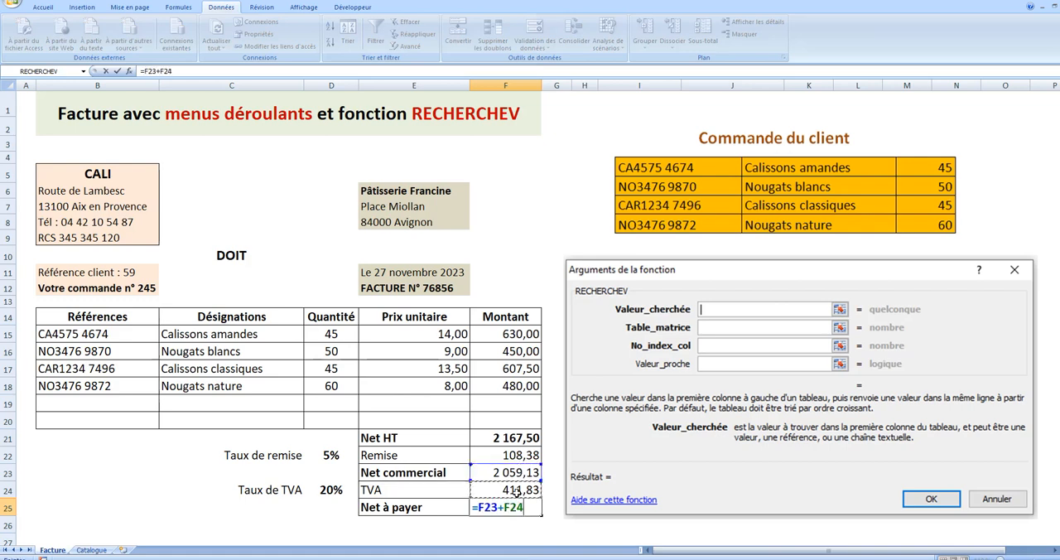
{"action": "key", "text": "Return"}
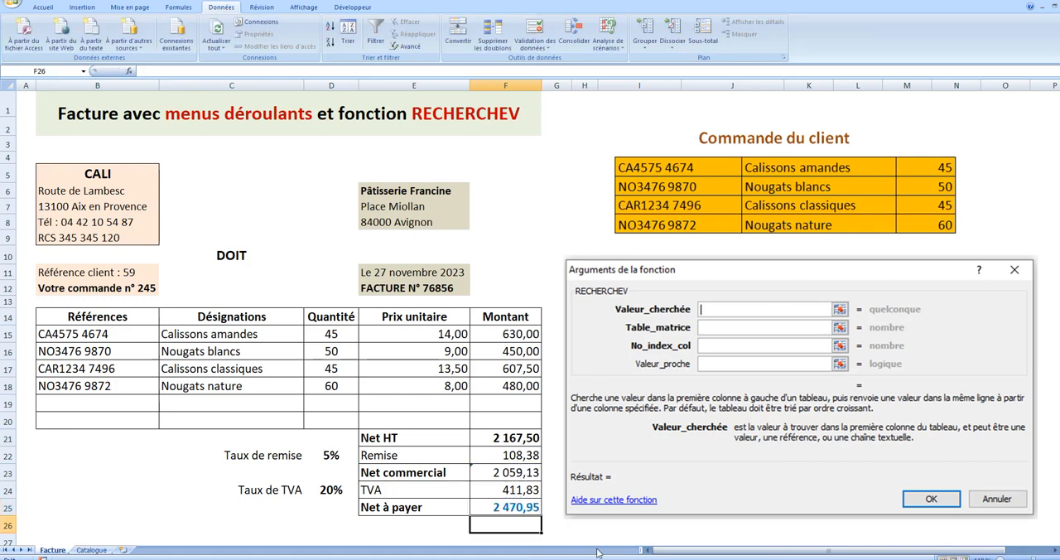